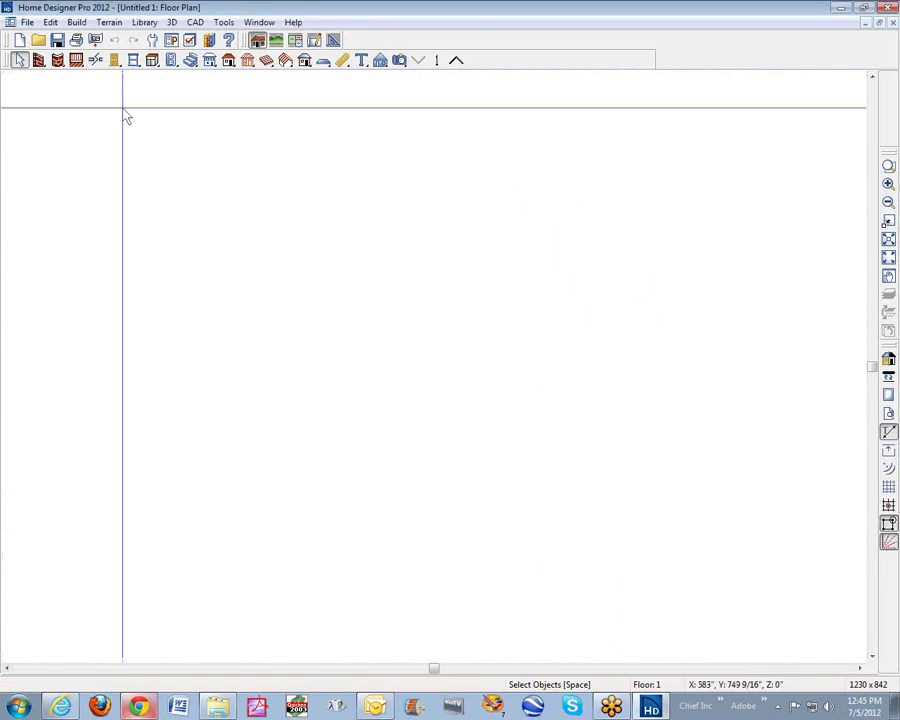
Draw four straight exterior walls enclosing a square room, which receives an automatic 8:12 hip roof.
left_click(38, 61)
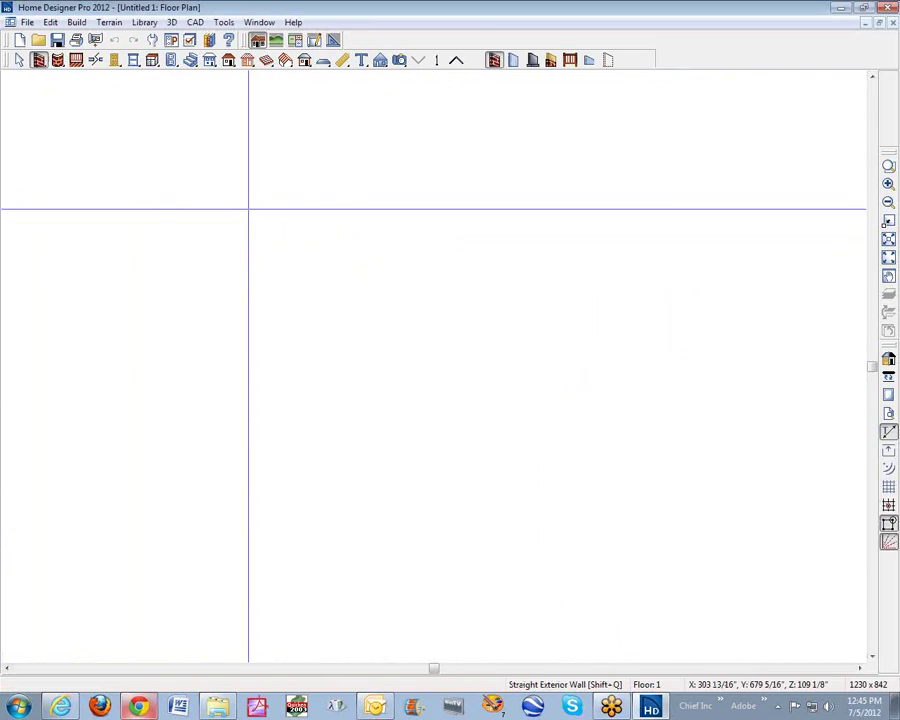
mouse_move(289, 249)
left_mouse_down()
mouse_move(455, 252)
mouse_move(466, 428)
mouse_move(289, 426)
mouse_move(290, 249)
left_mouse_up()
key("space")
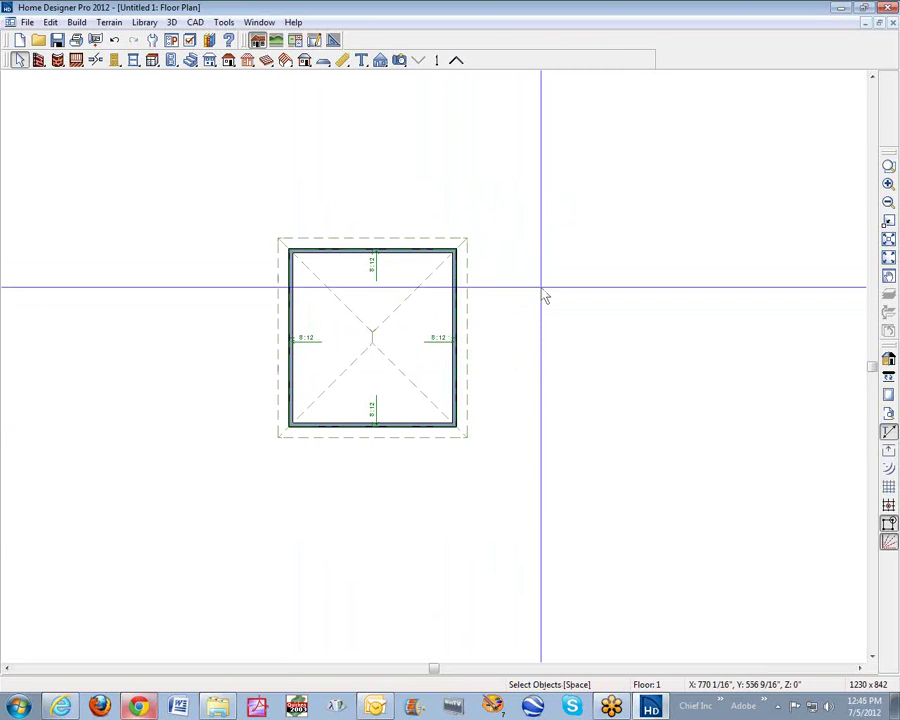
left_click(400, 60)
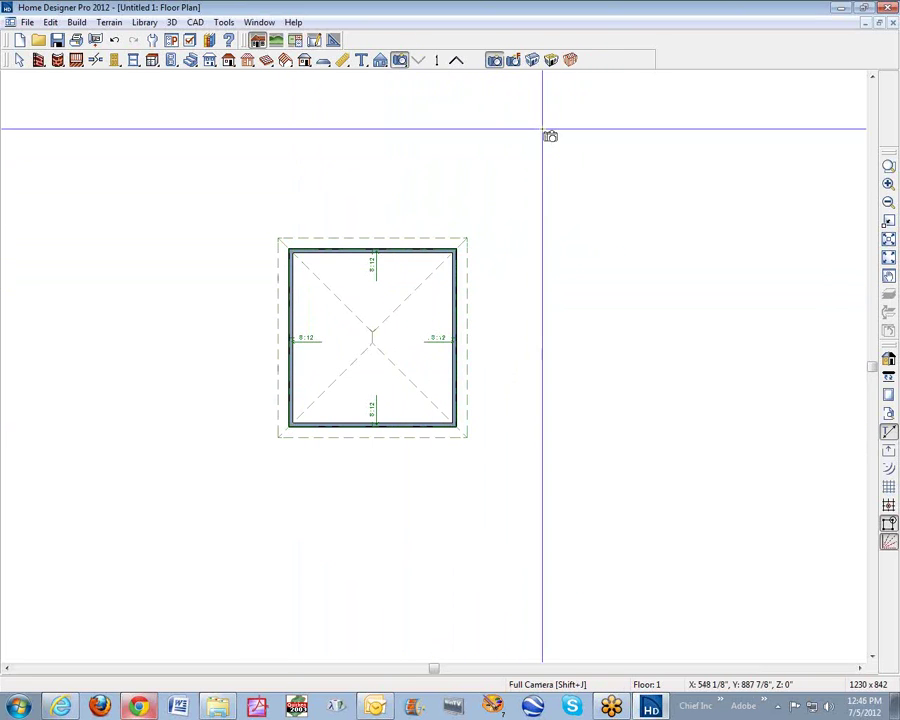
left_click(529, 62)
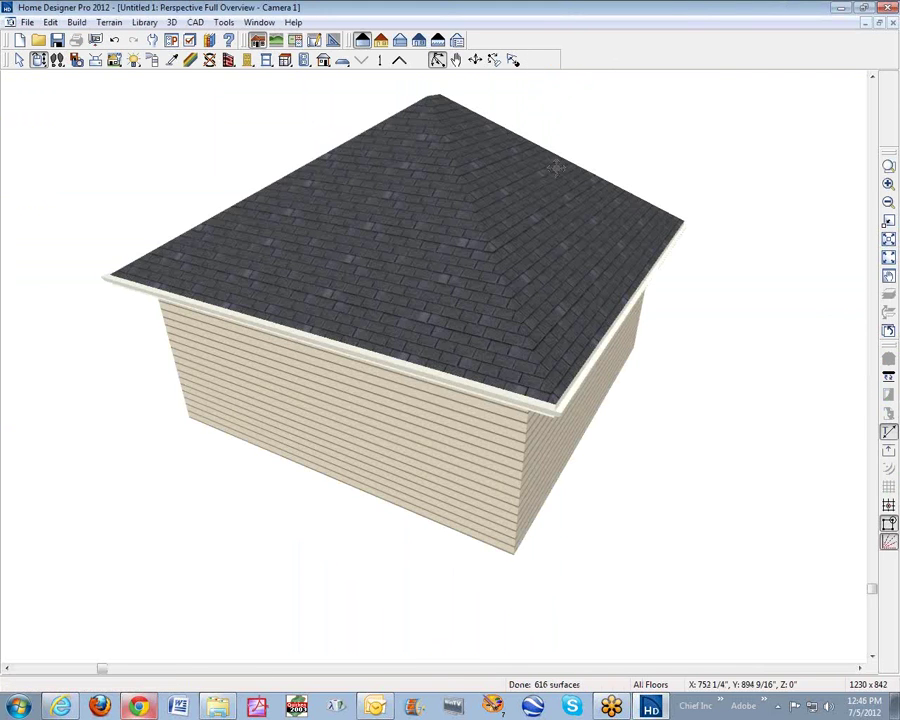
left_click_drag(373, 146, 738, 144)
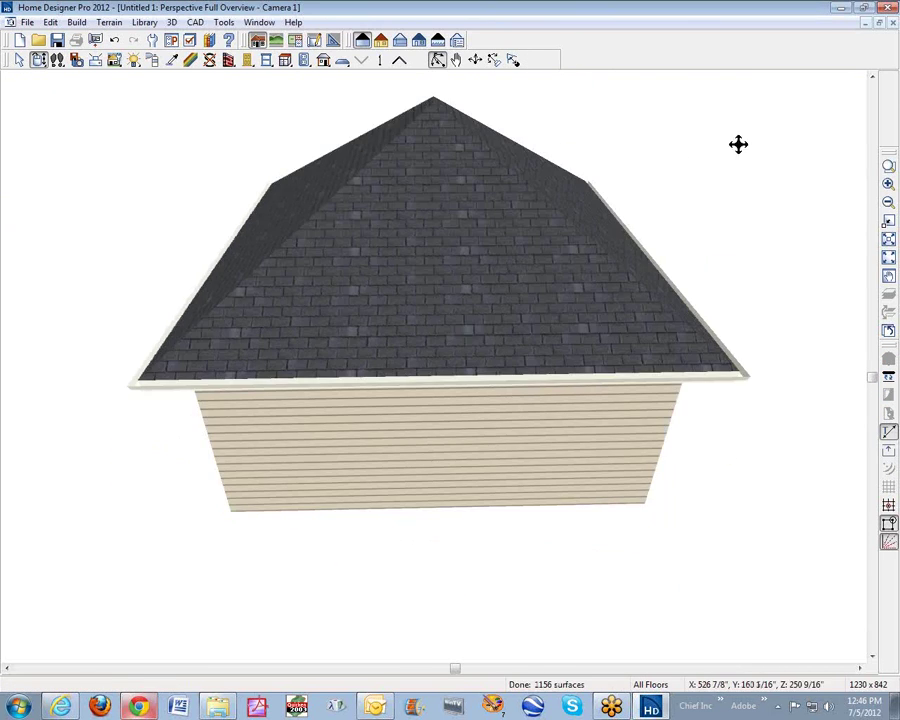
left_click(892, 22)
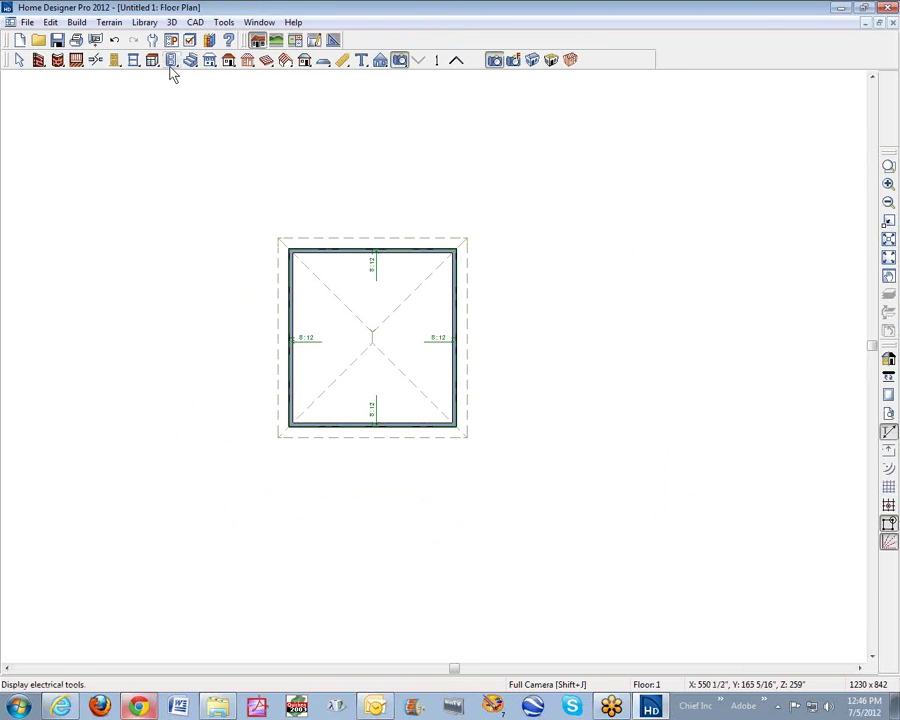
Set the roof pitch to 1/4 in 12 and check the nearly flat roof in a perspective overview.
double_click(229, 62)
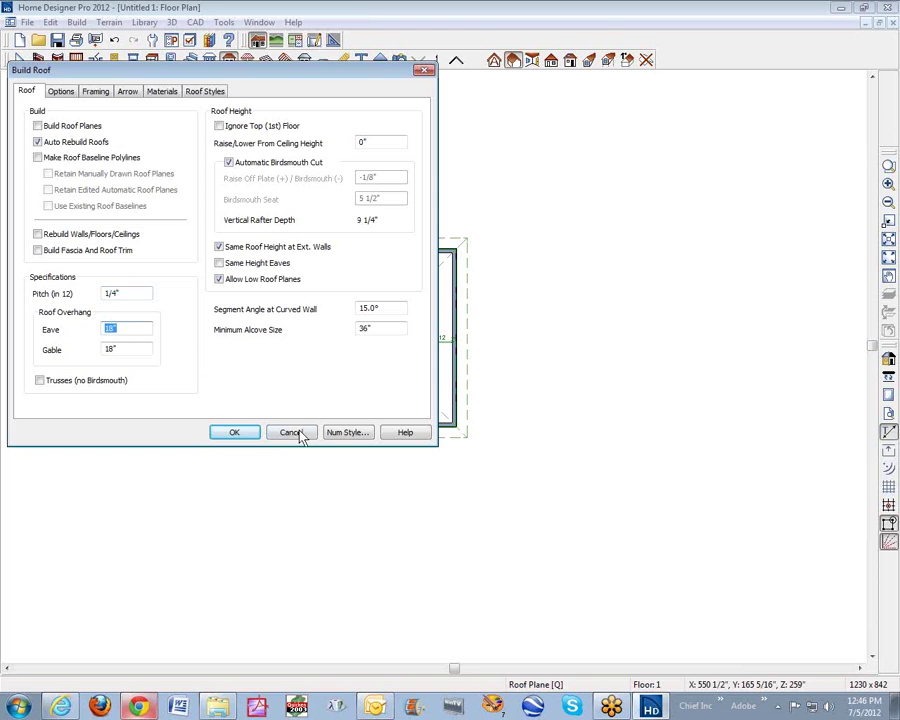
left_click(234, 432)
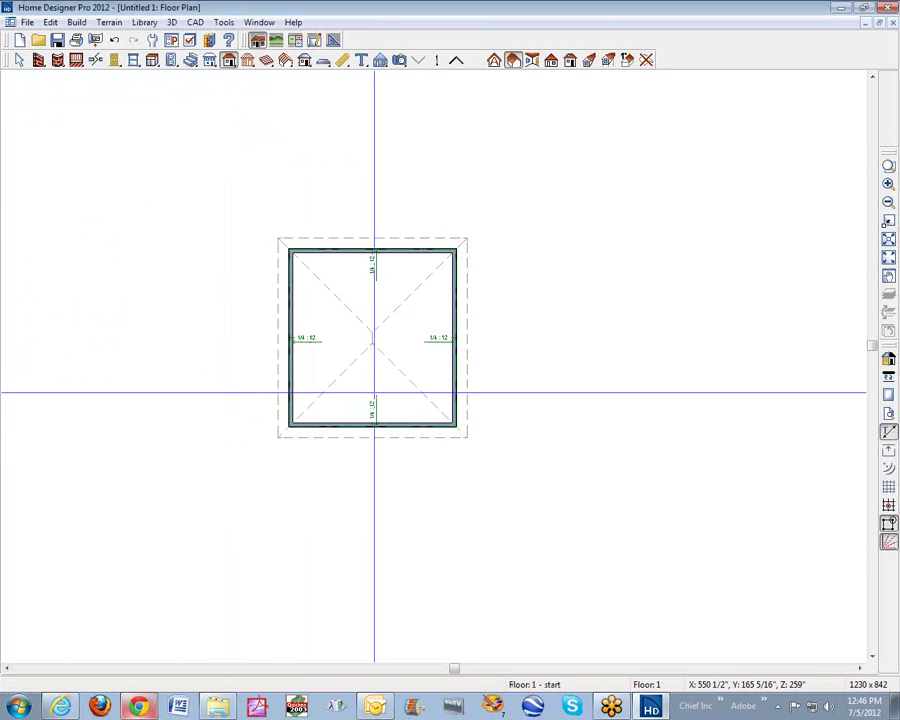
left_click(399, 60)
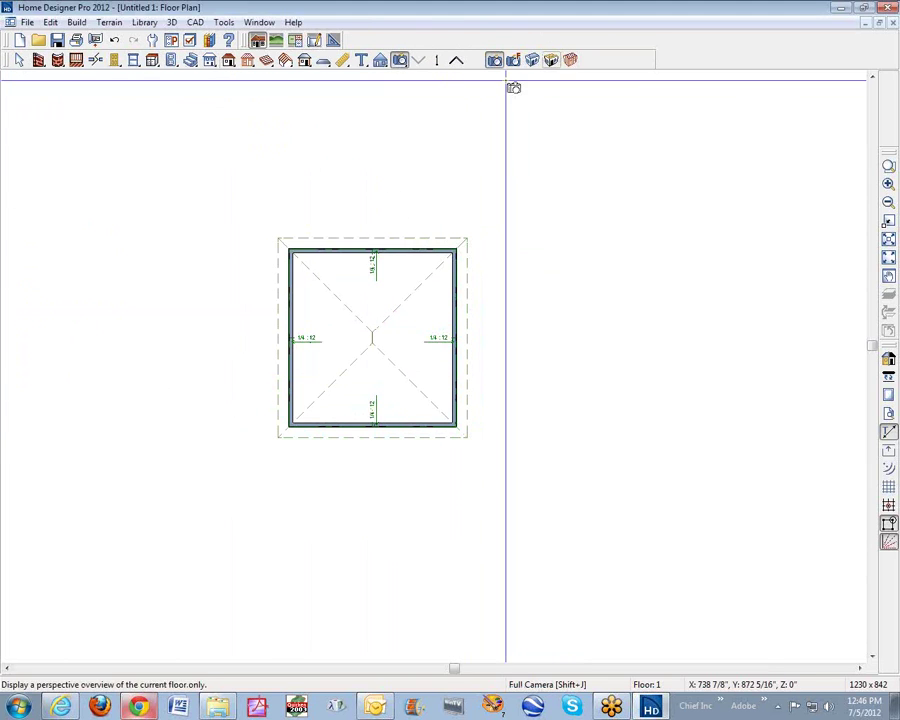
left_click(532, 60)
left_click_drag(388, 285, 898, 73)
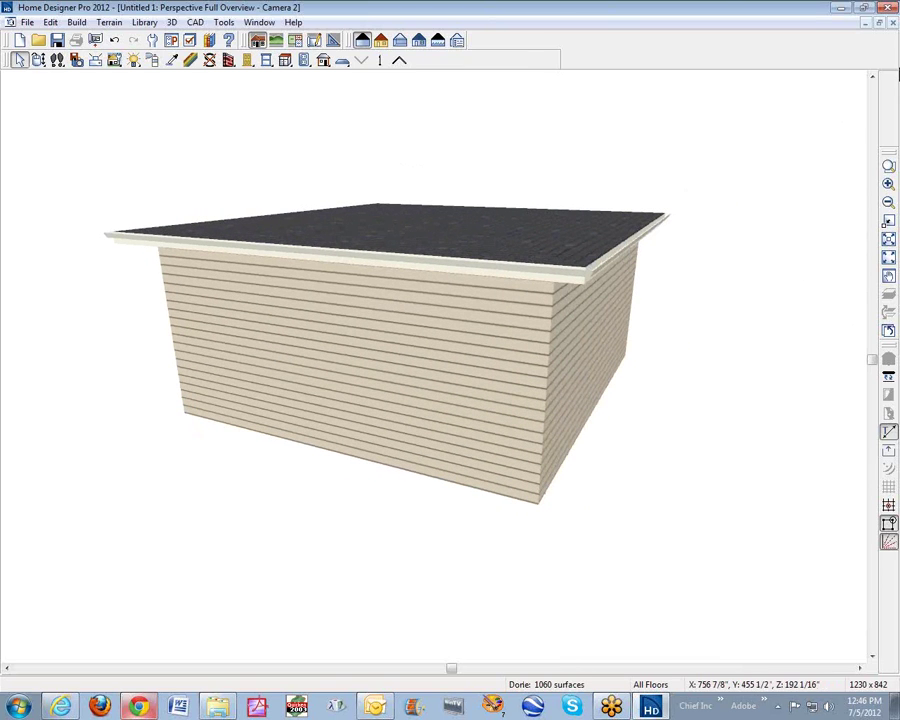
left_click(892, 22)
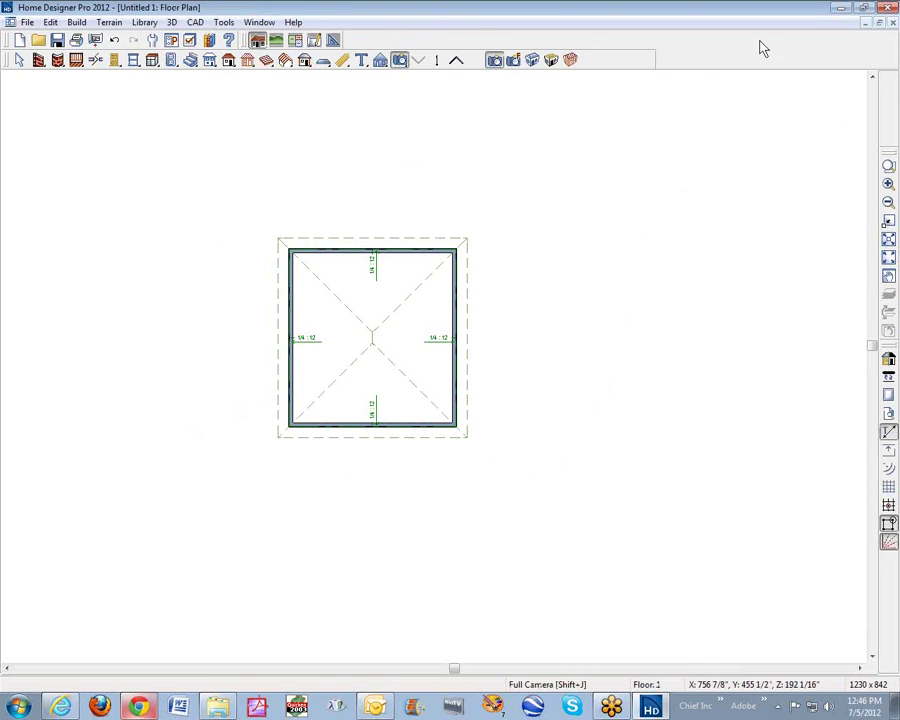
Select the Roof surface in Build Roof materials and browse the material library.
double_click(228, 62)
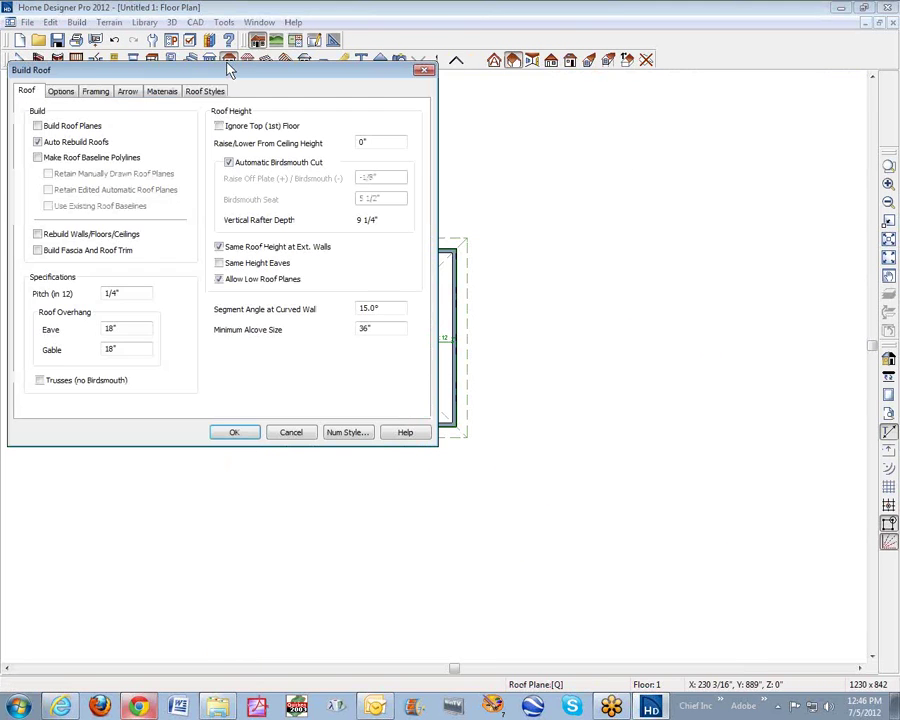
left_click(162, 91)
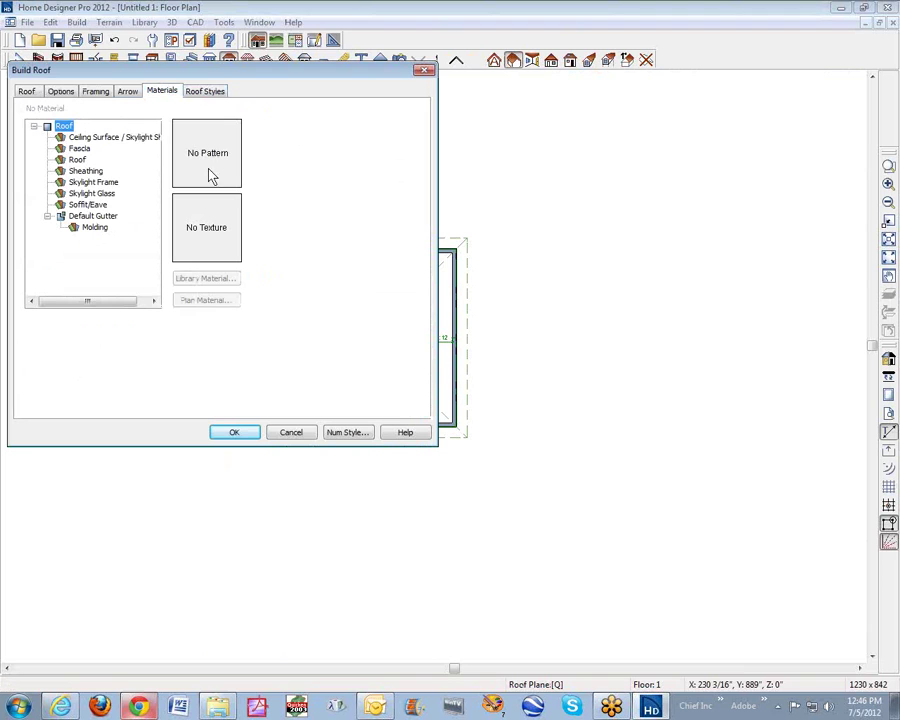
left_click(77, 159)
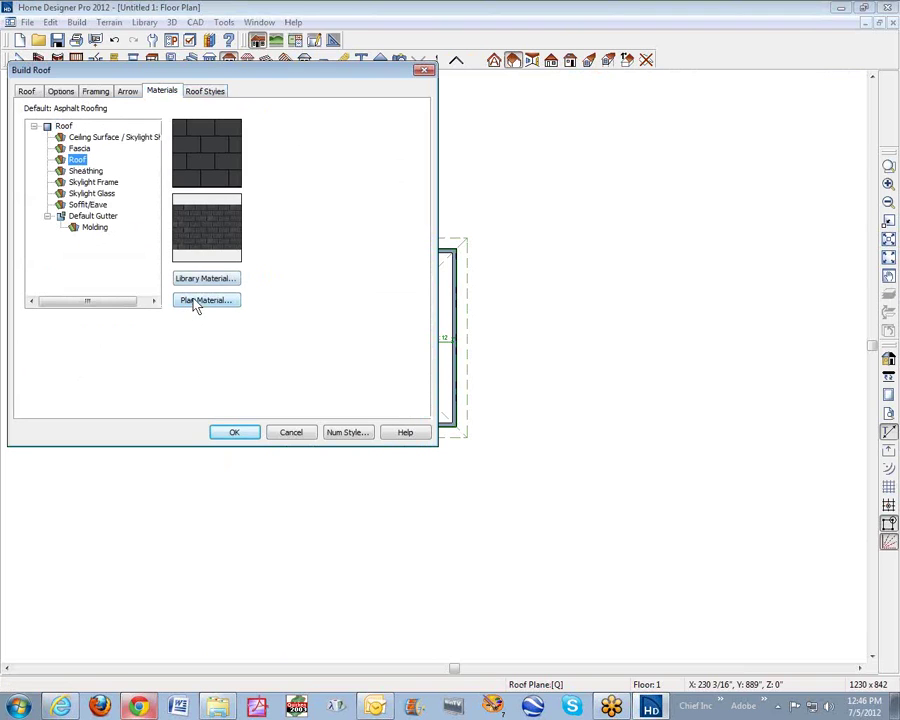
left_click(205, 280)
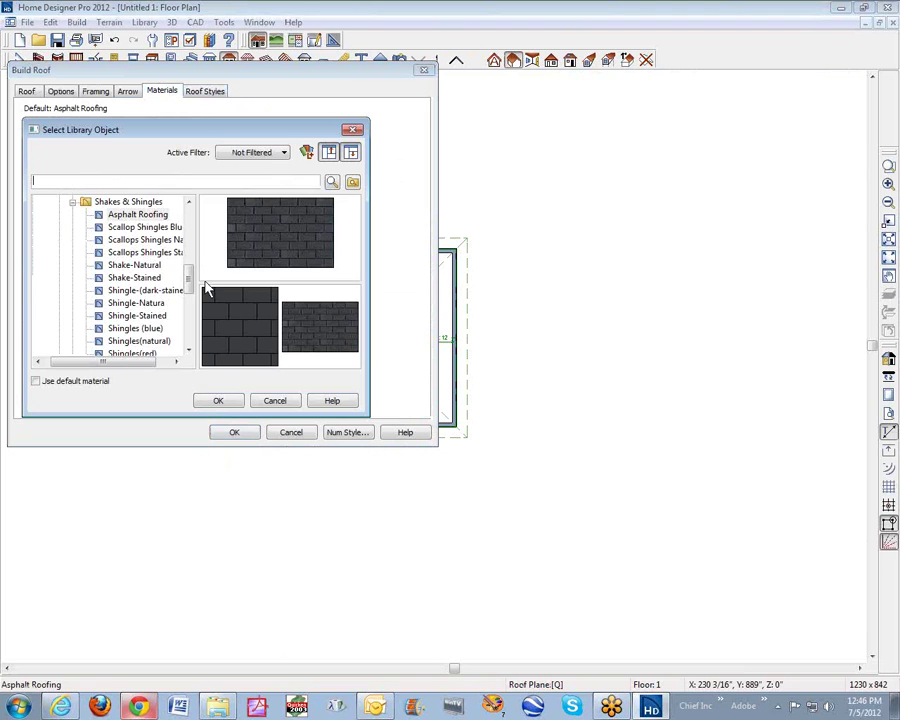
left_click(70, 203)
left_click_drag(193, 350, 190, 296)
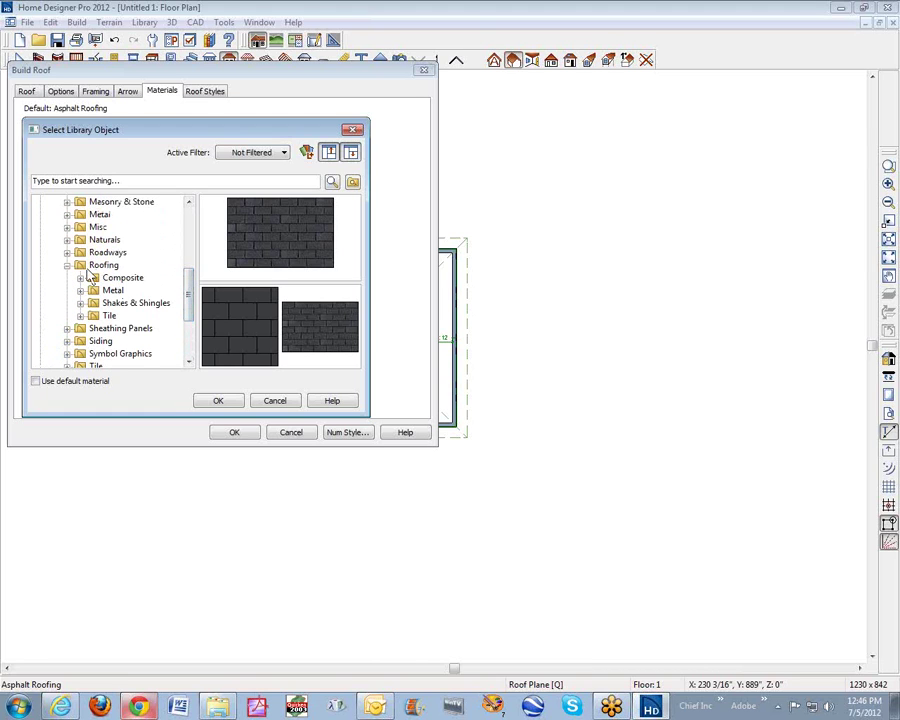
Choose Roadways > Asphalt > Blacktop1 as the roof material and apply it.
left_click(67, 265)
left_click(67, 253)
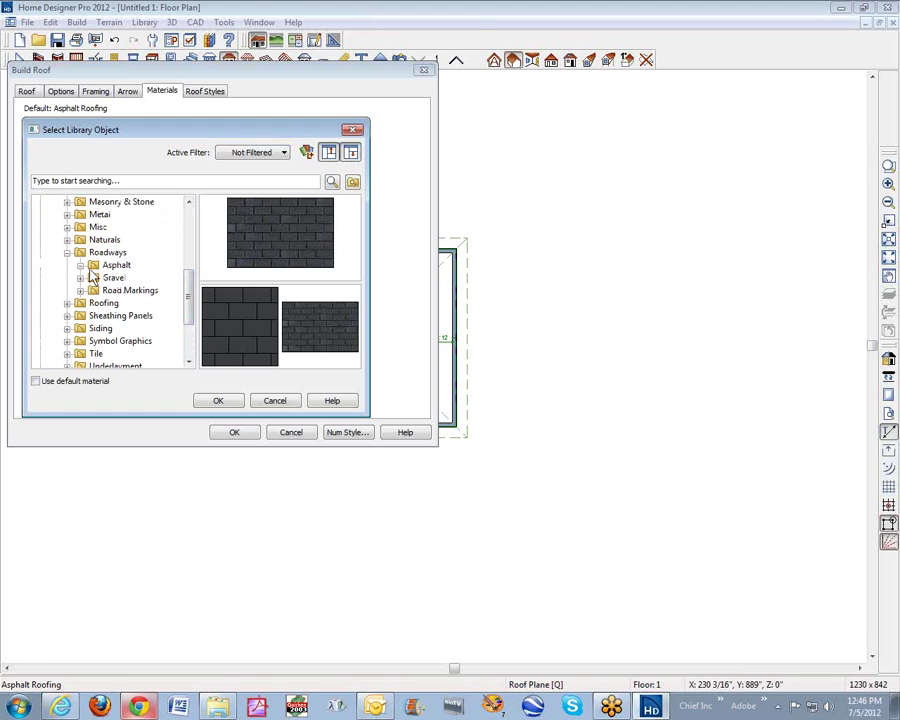
left_click(108, 265)
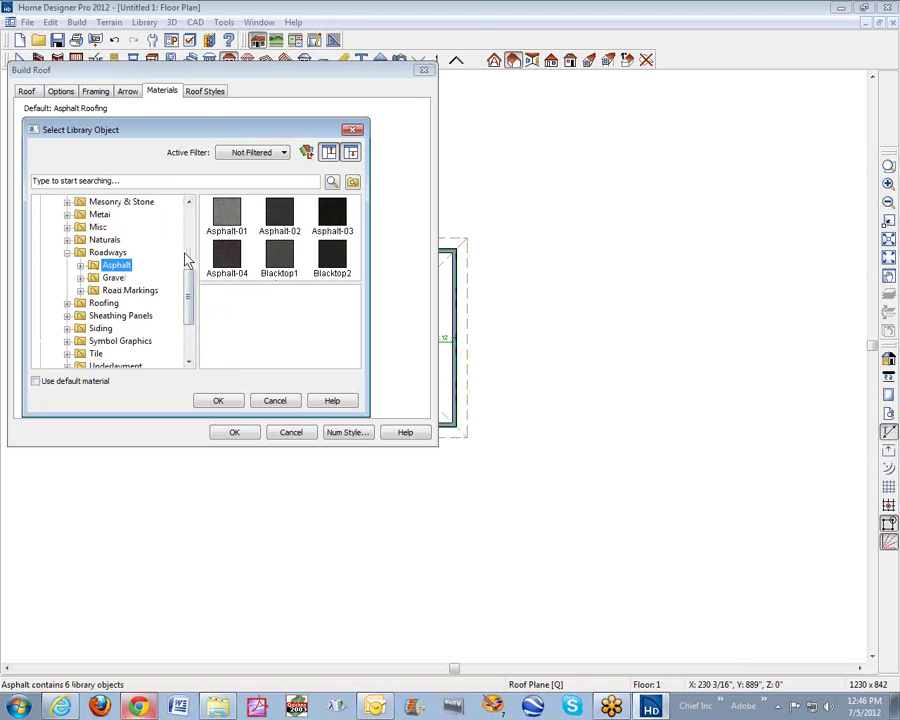
left_click(289, 262)
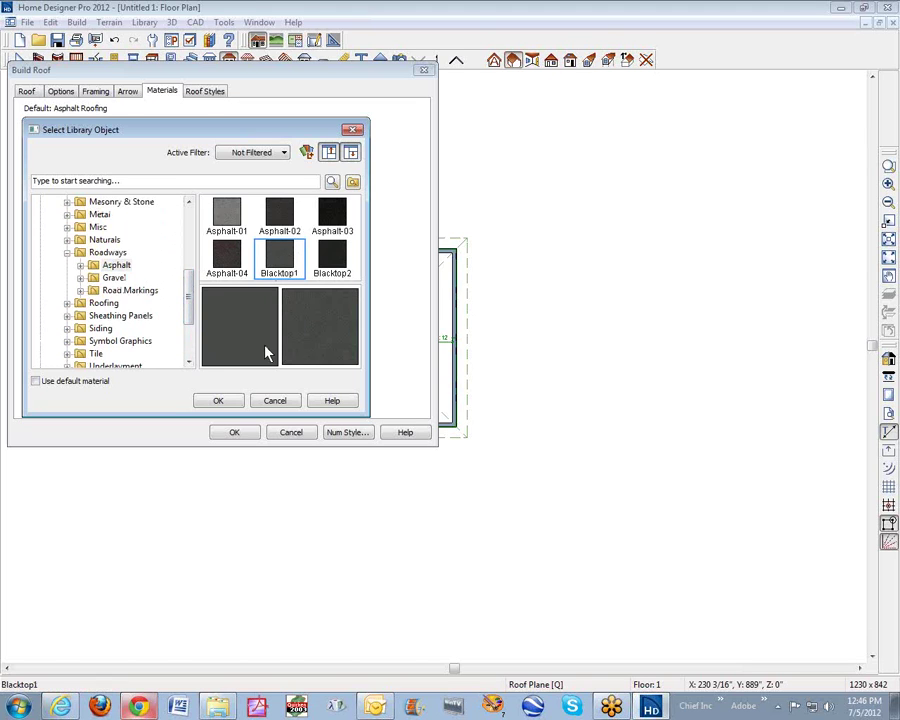
left_click(219, 402)
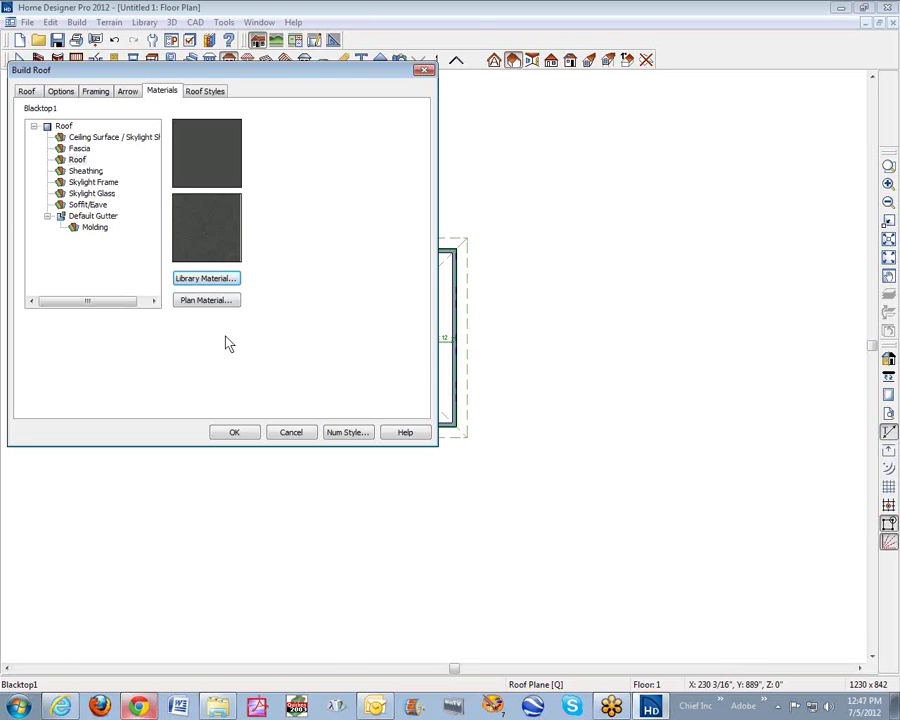
left_click(61, 92)
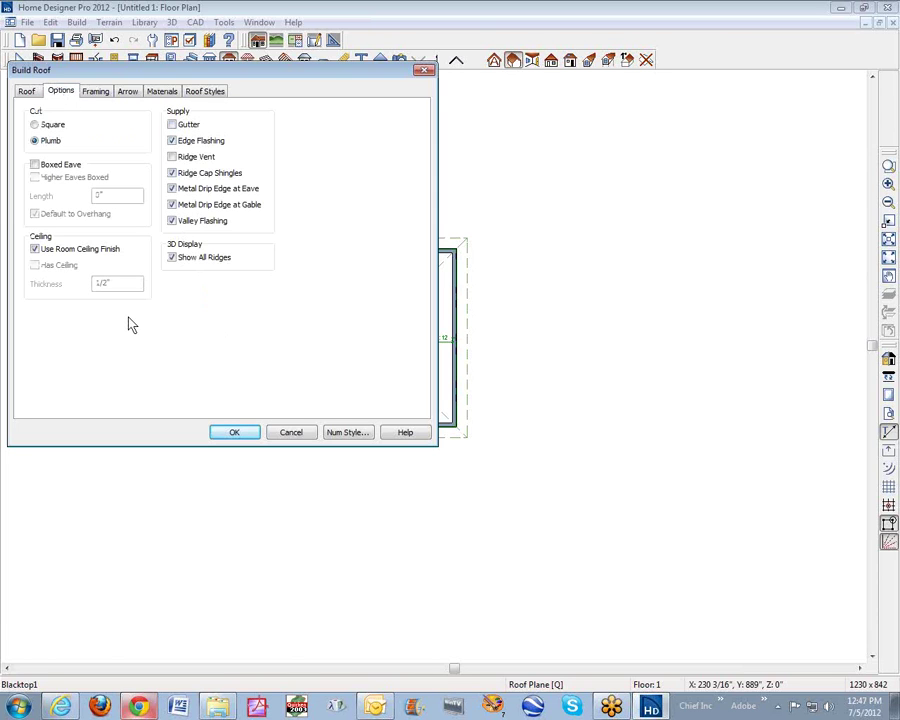
left_click(237, 433)
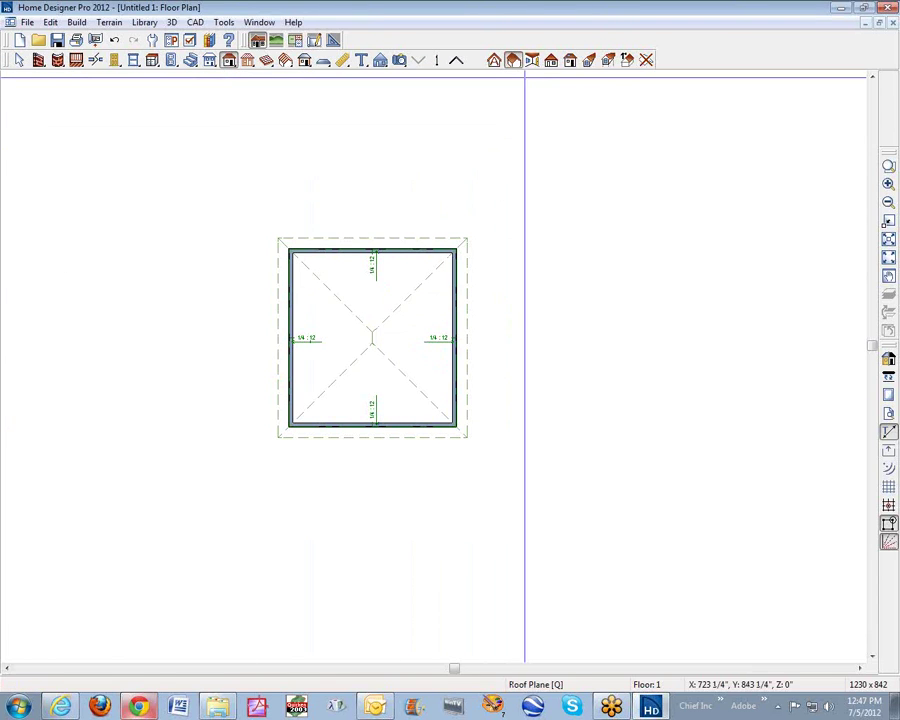
Open a Perspective Full Overview and tile it vertically beside the floor plan.
left_click(399, 62)
left_click(532, 63)
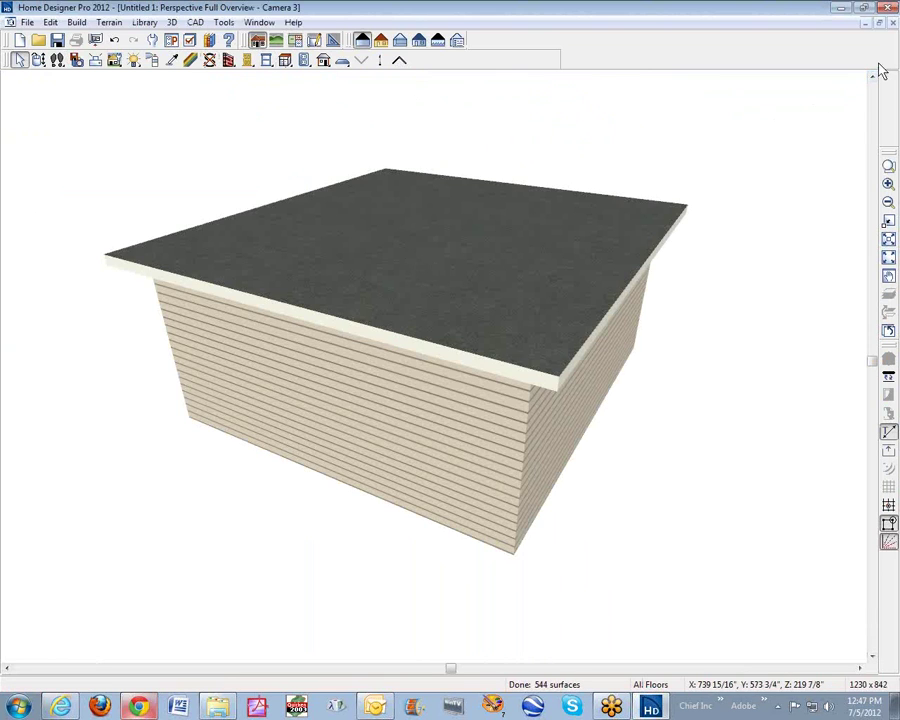
left_click(879, 23)
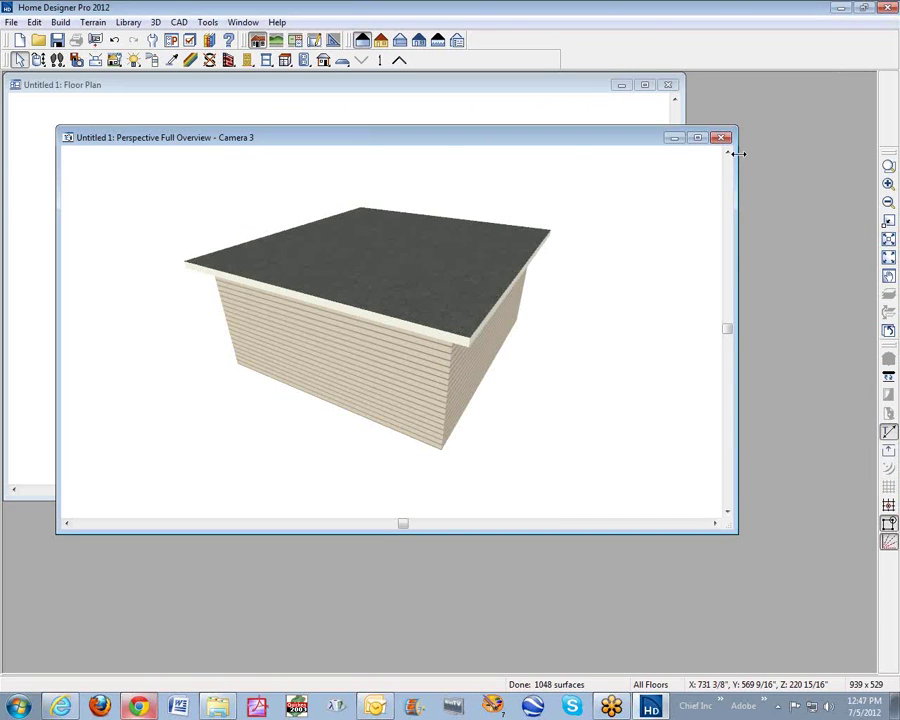
key("alt+w")
key("v")
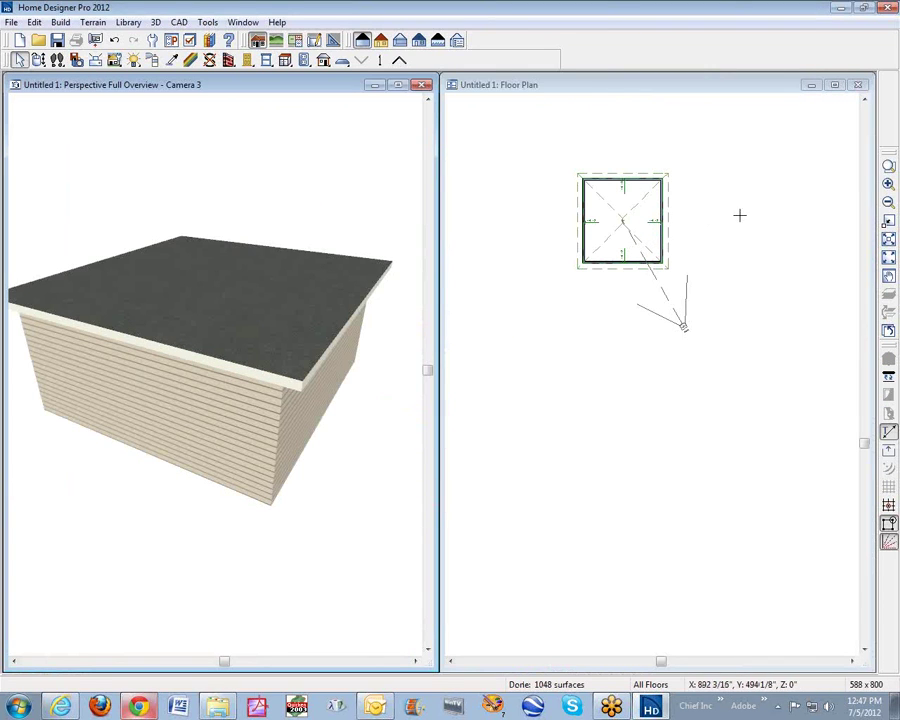
Zoom the floor plan in around the house.
left_click(724, 88)
left_click(887, 168)
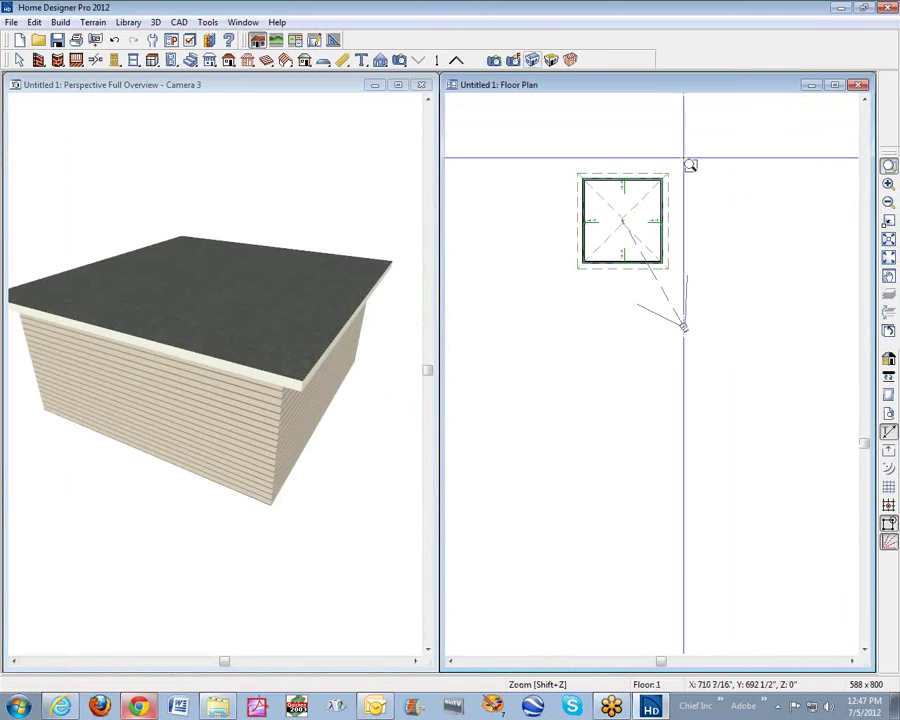
left_click_drag(541, 172, 714, 288)
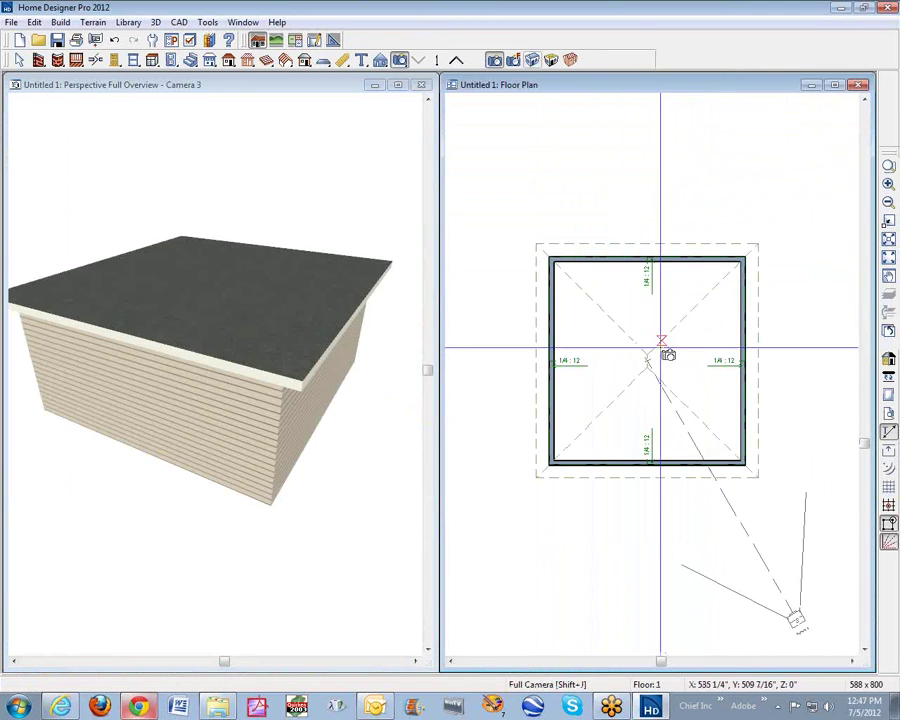
key("space")
scroll(653, 503, "up", 2)
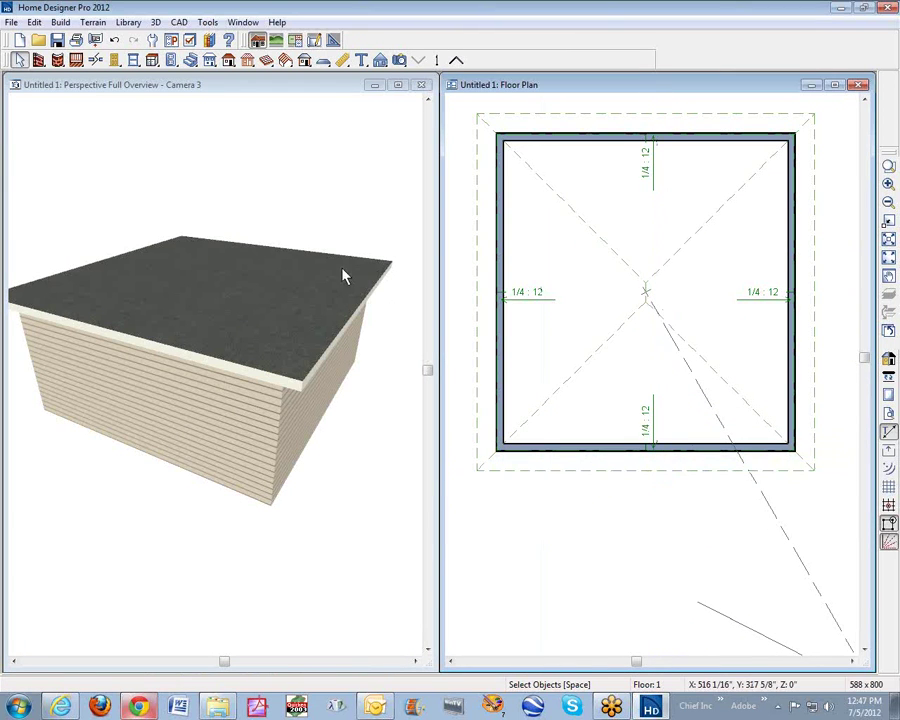
Rebuild the roof at 1/4 in 12 pitch with eave and gable overhangs reduced from 18" to 2".
double_click(228, 60)
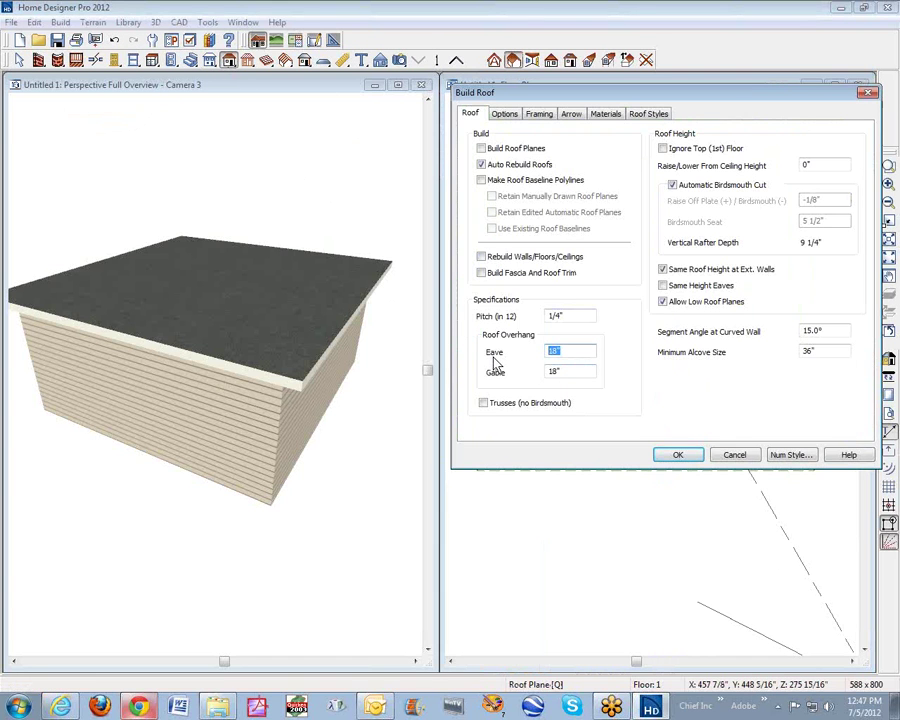
left_click(672, 455)
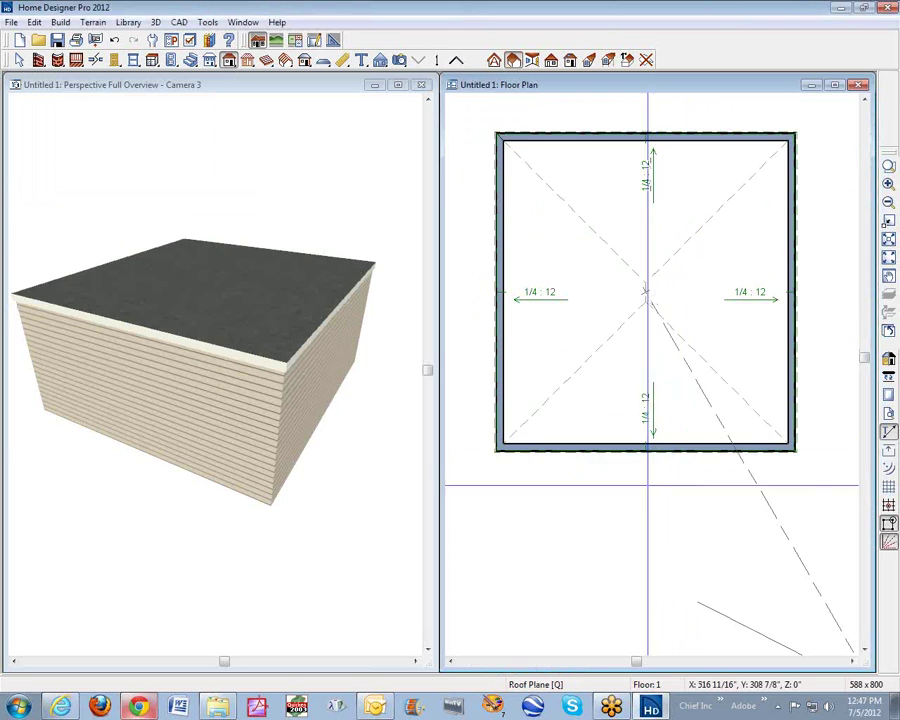
Cycle the selection at the front wall toward the front roof plane.
scroll(644, 484, "up", 4)
key("space")
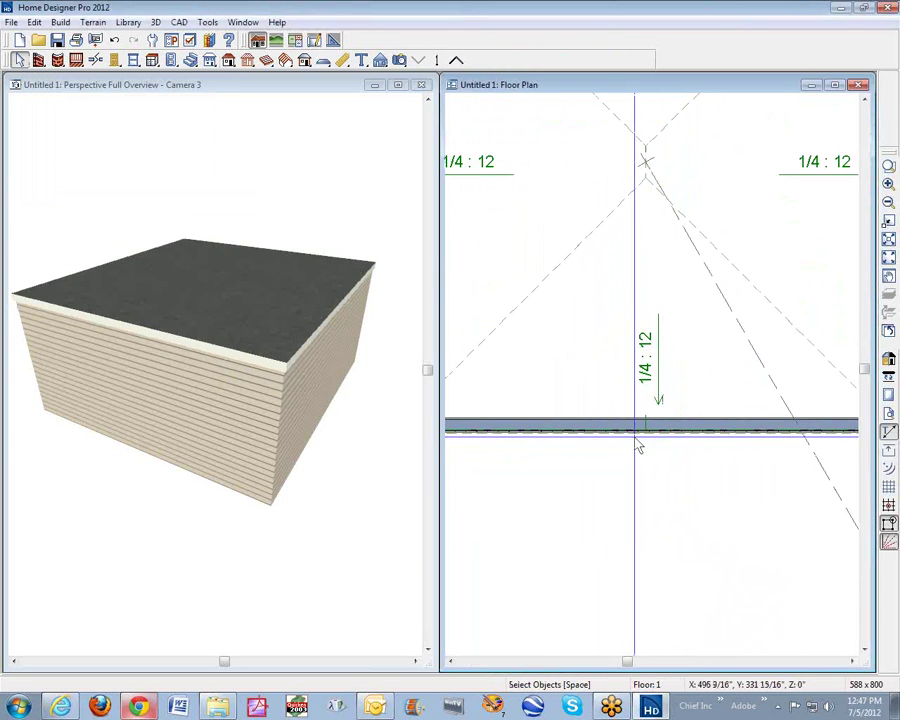
left_click(675, 446)
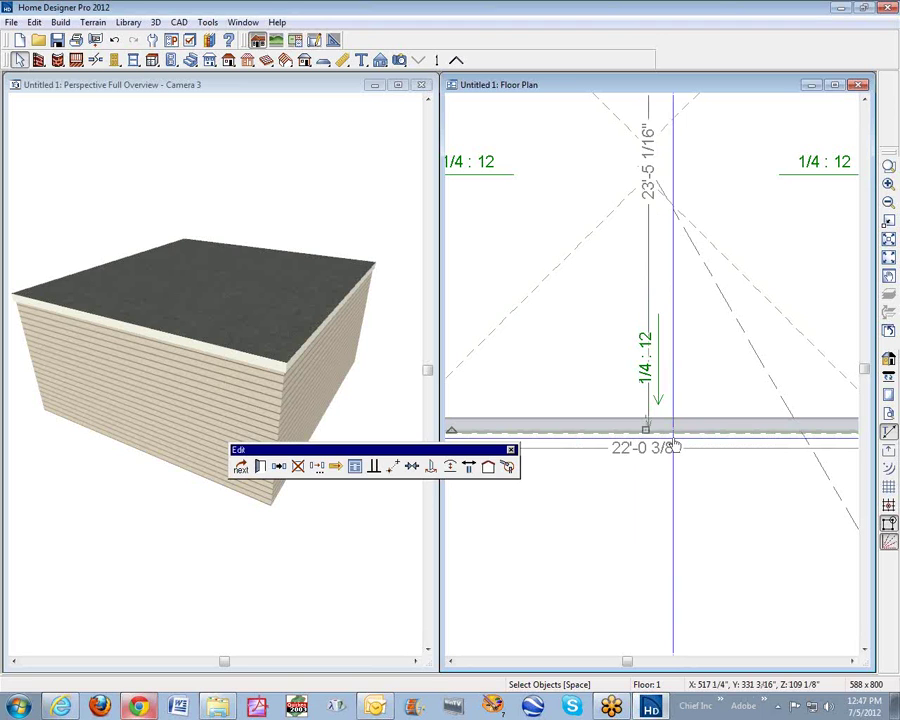
left_click(675, 446)
scroll(675, 446, "down", 2)
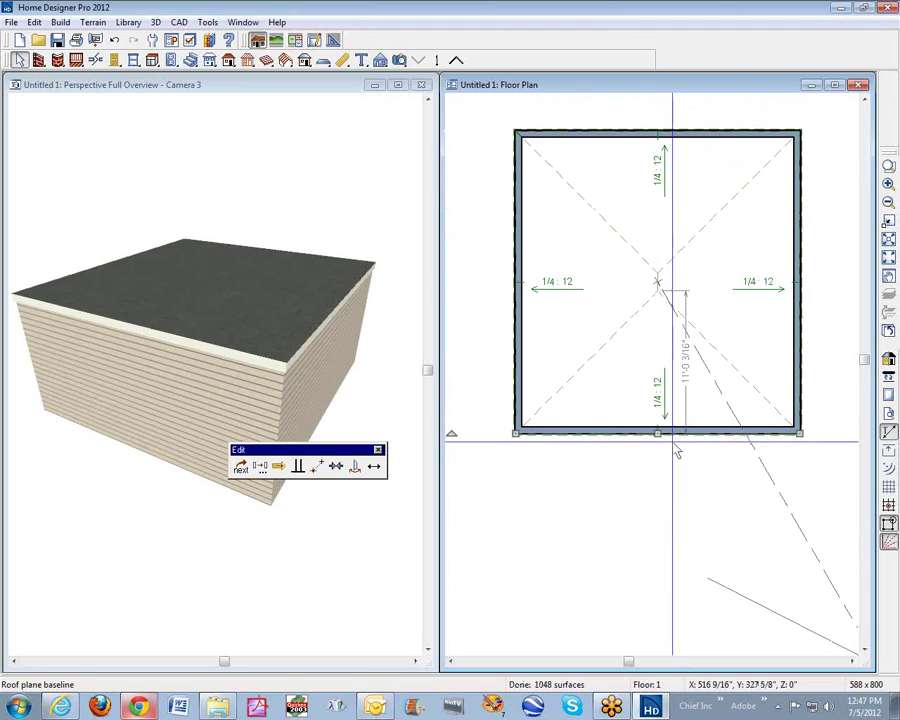
left_click(676, 452)
left_click(661, 440)
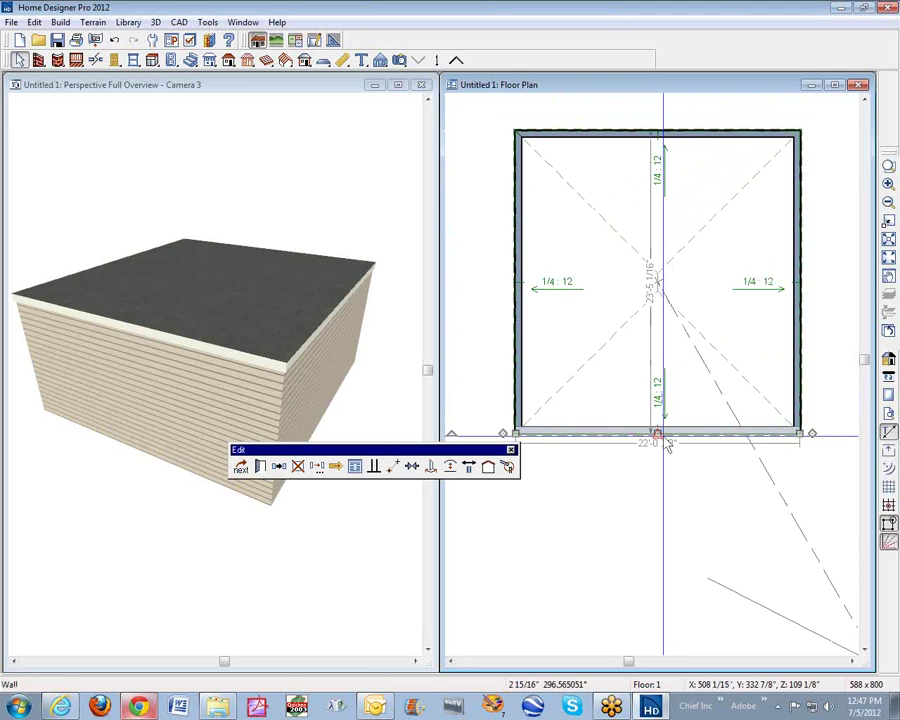
left_click(665, 448)
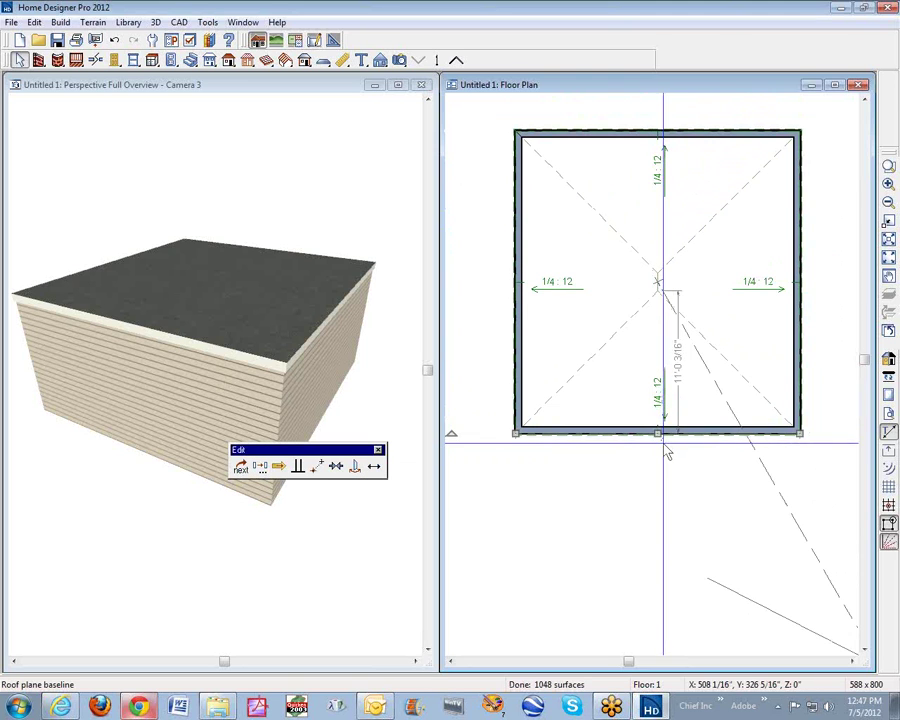
Pull the front roof plane's lower edge inside the wall and turn off Auto Rebuild Roofs.
left_click(588, 368)
left_click_drag(661, 441, 658, 472)
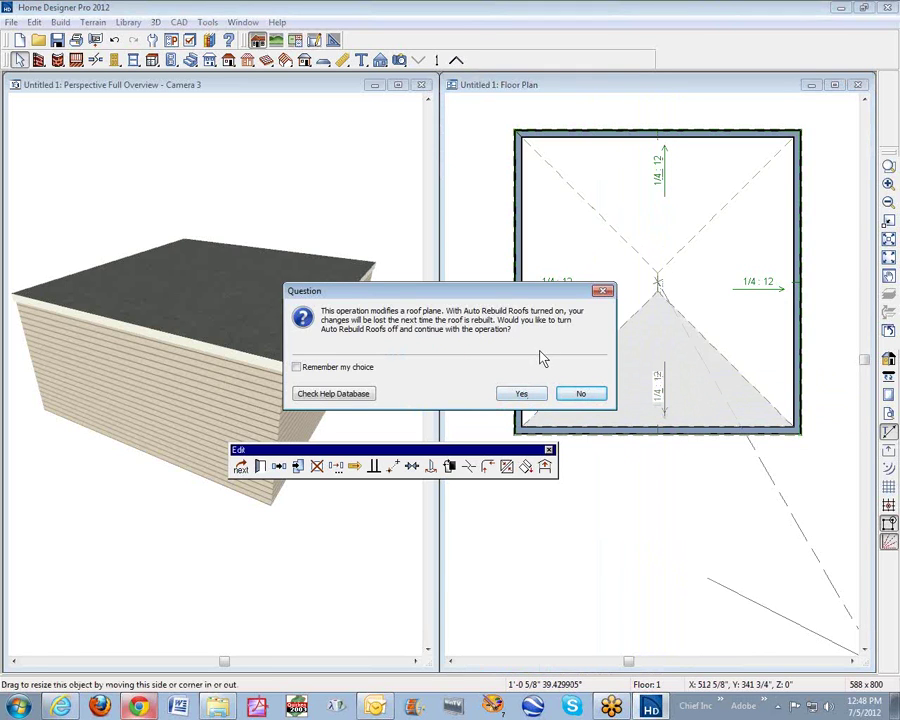
left_click(521, 394)
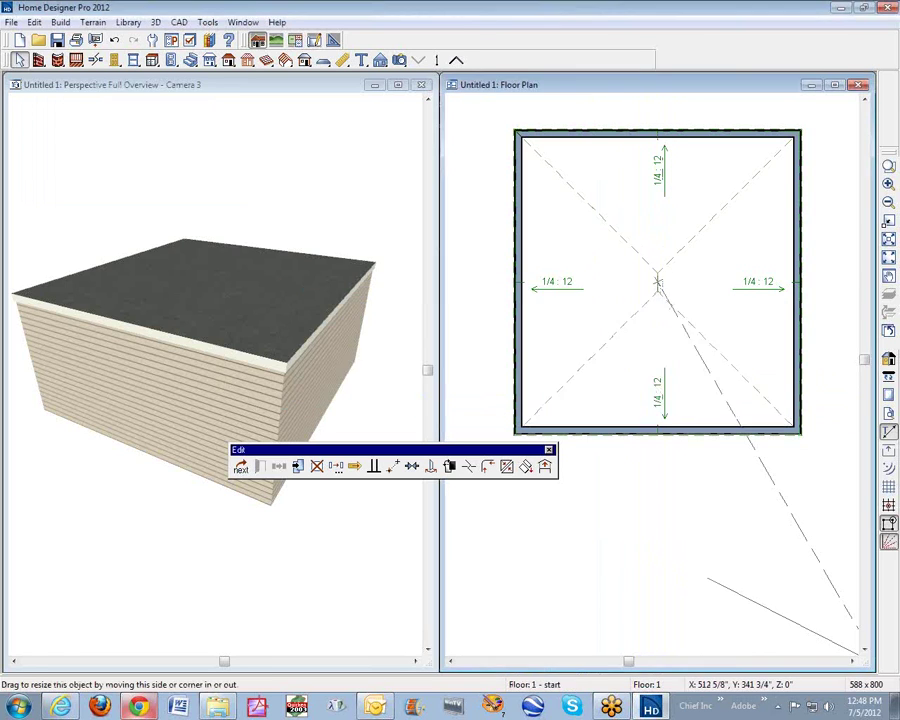
Select the front wall outline in 3D and drag its top edge up above the roof.
left_click(203, 345)
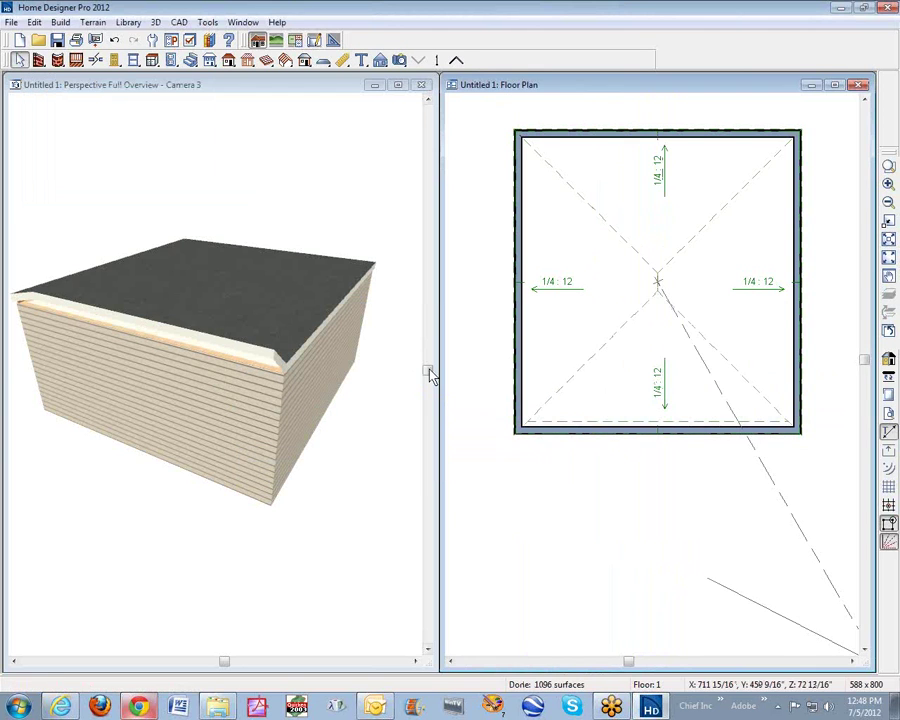
left_click(639, 424)
left_click(271, 364)
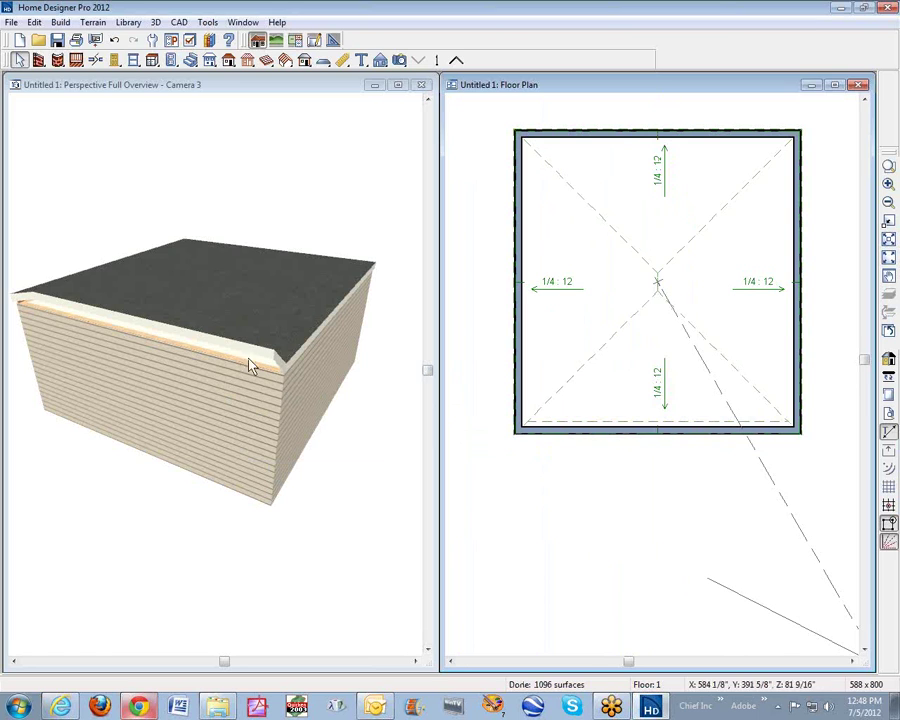
left_click(230, 367)
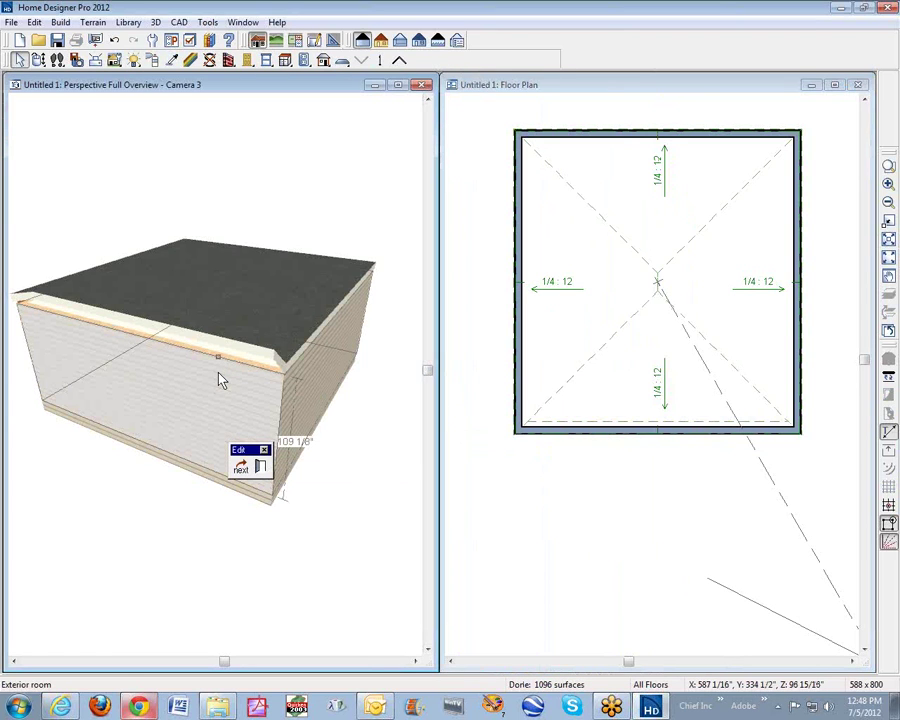
left_click(221, 378)
left_click_drag(218, 358, 237, 303)
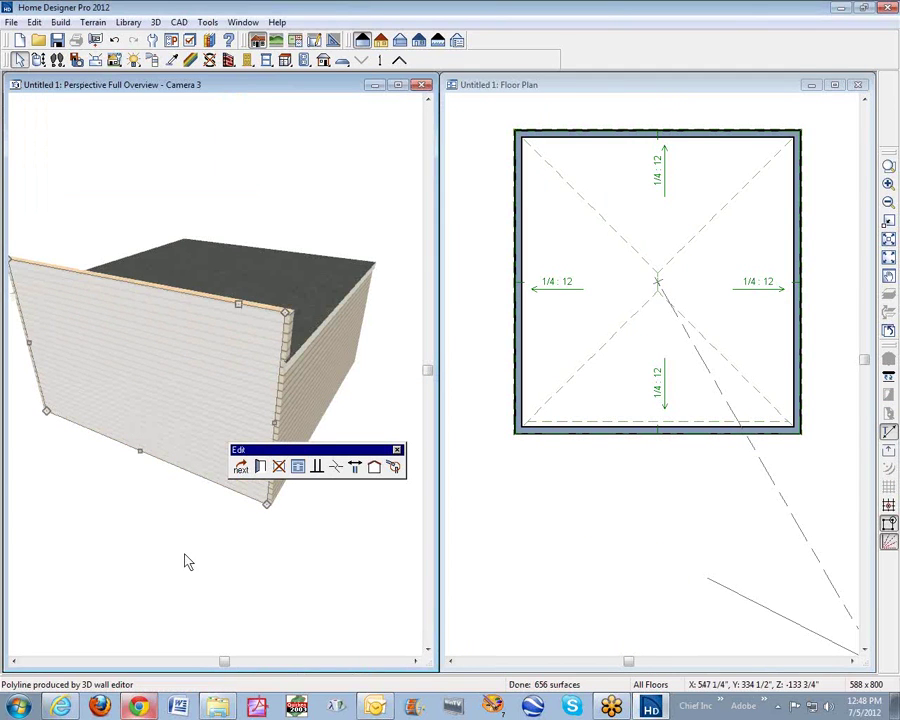
left_click(478, 397)
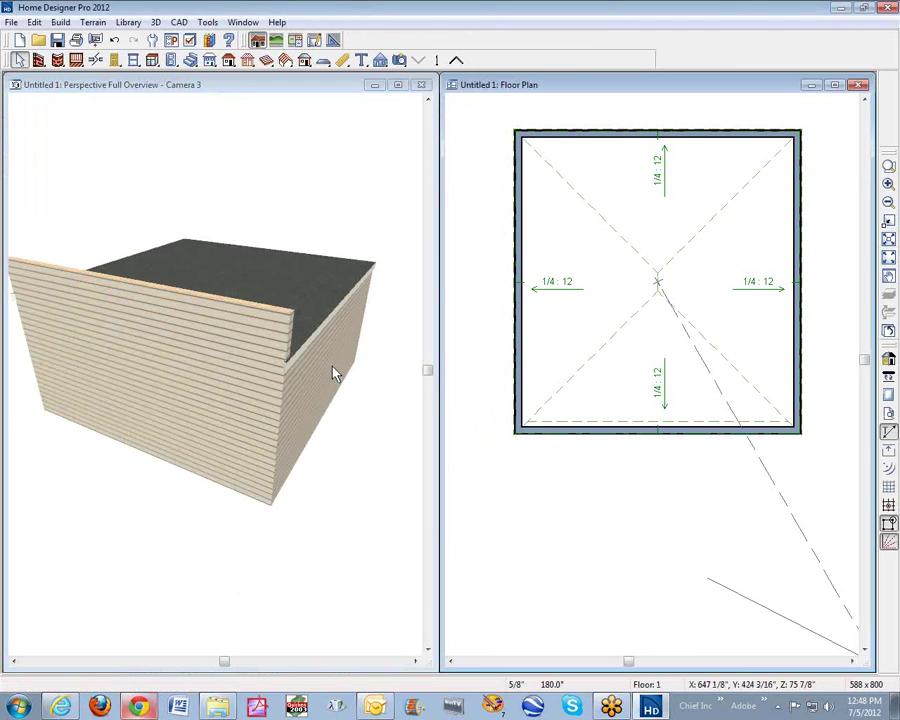
Open the front wall's specification and enable Pony Wall under Wall Types.
left_click(221, 330)
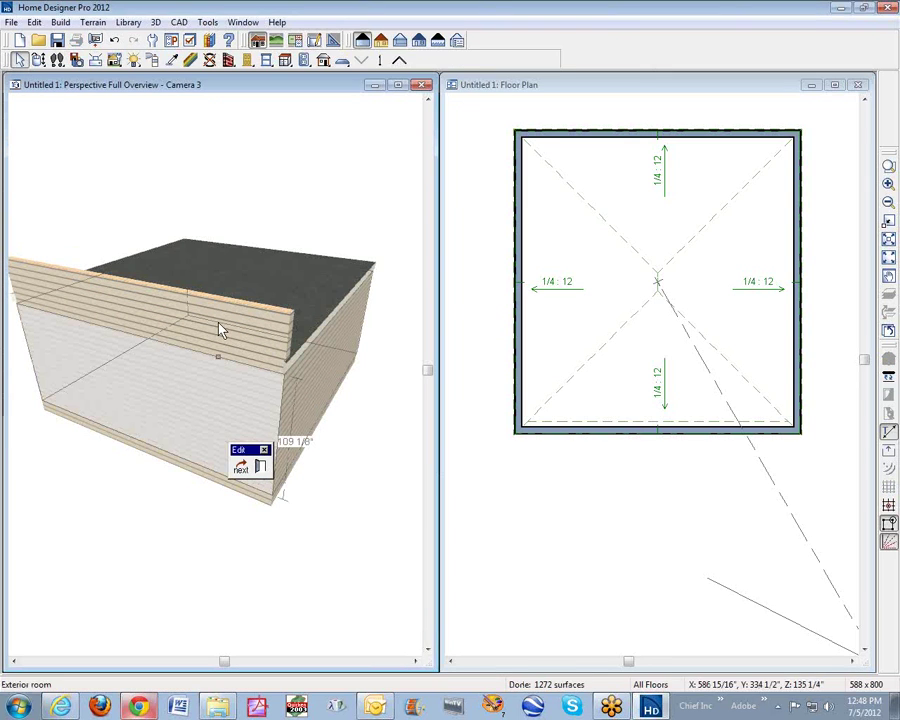
left_click(167, 335)
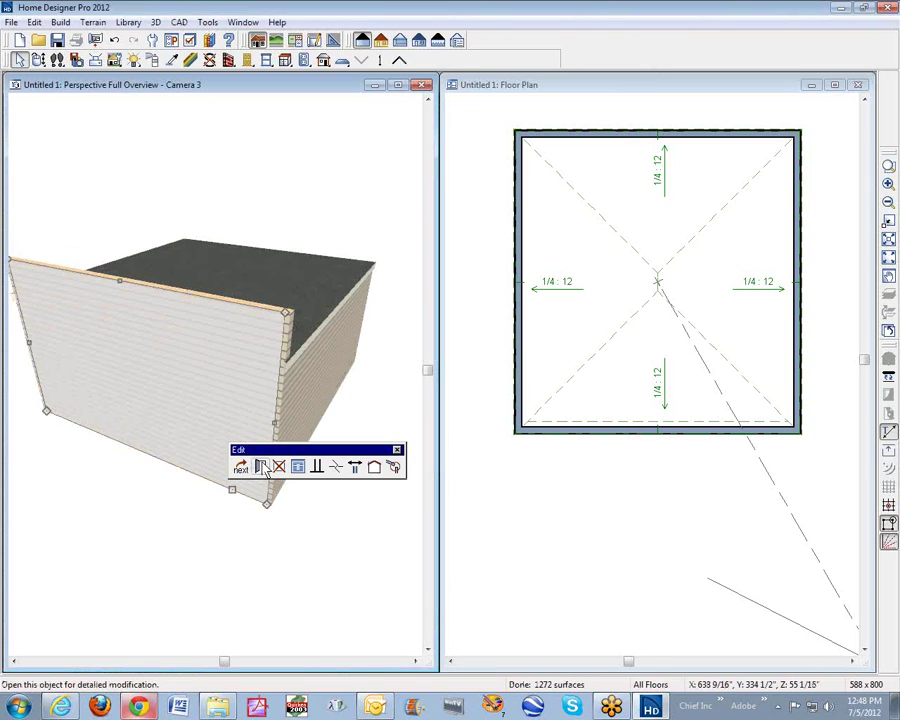
left_click(263, 468)
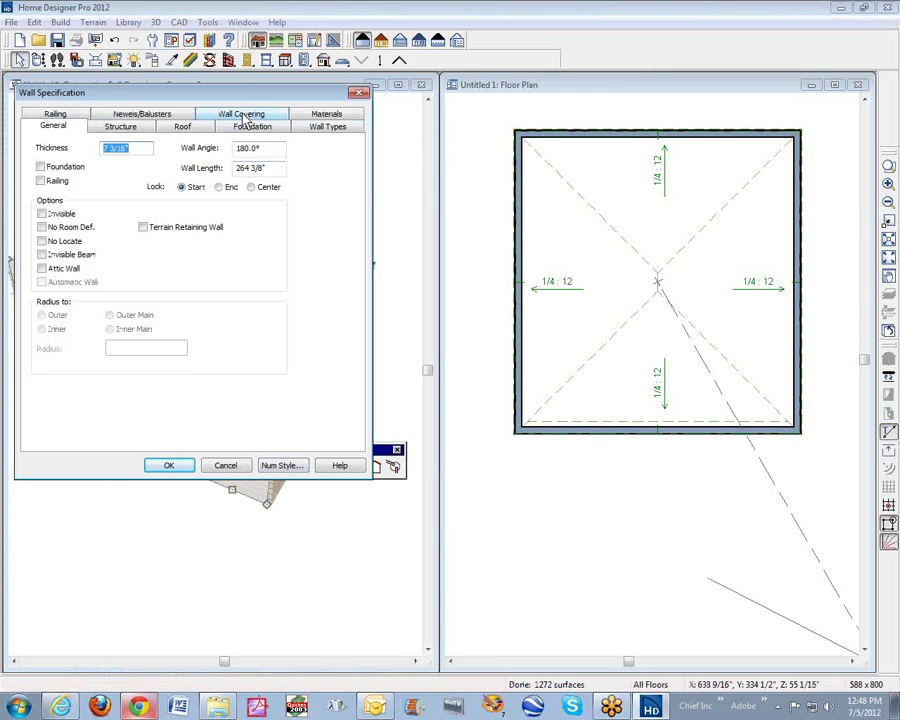
left_click(327, 127)
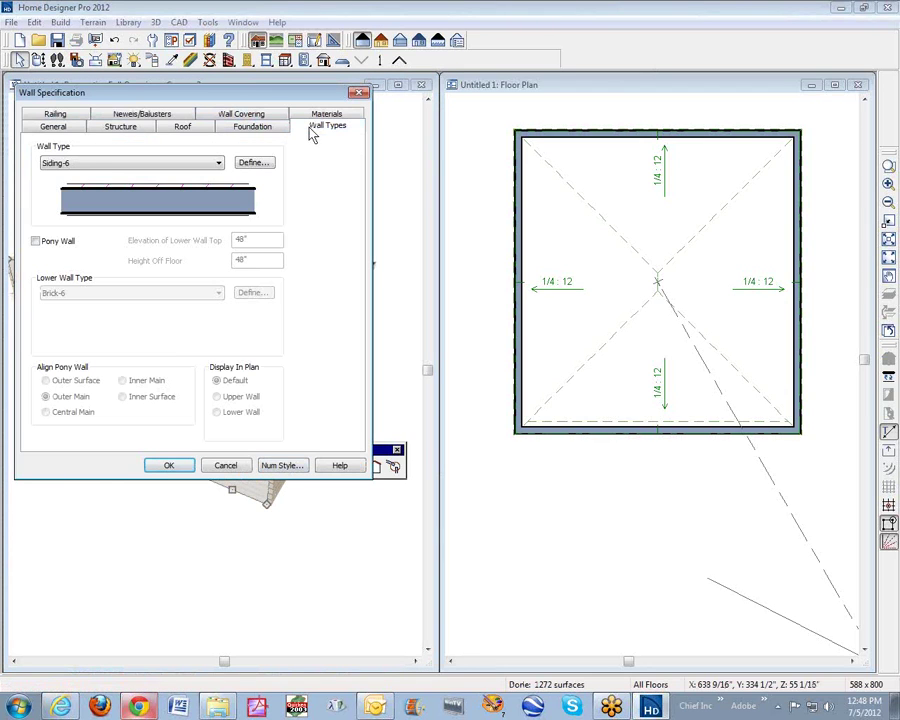
left_click(36, 242)
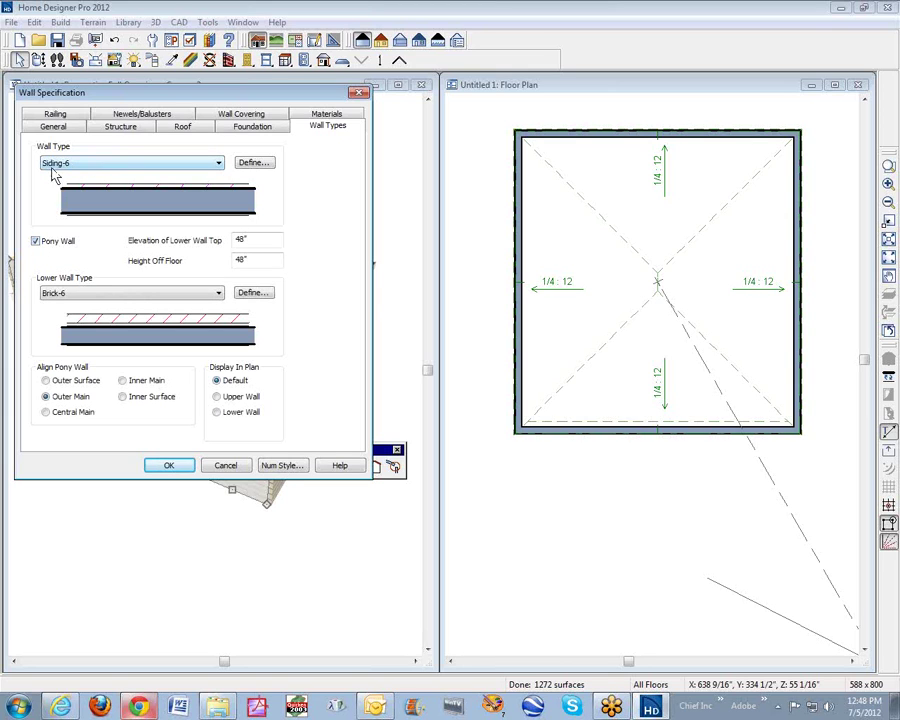
Set the lower wall type to Stucco-6, keep Siding-6 as the upper type, and apply.
left_click(219, 294)
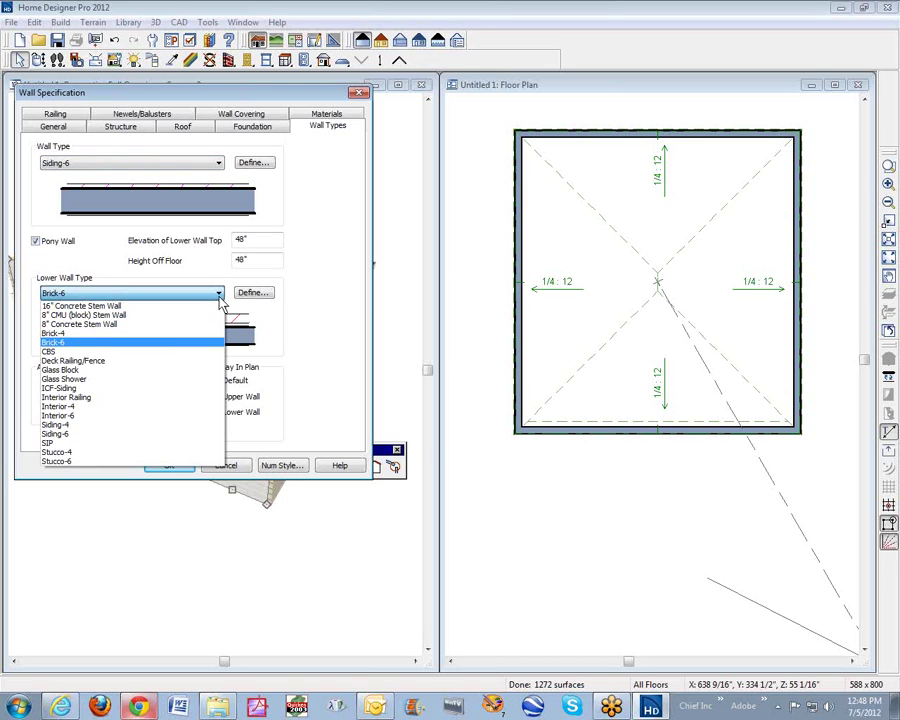
left_click(97, 455)
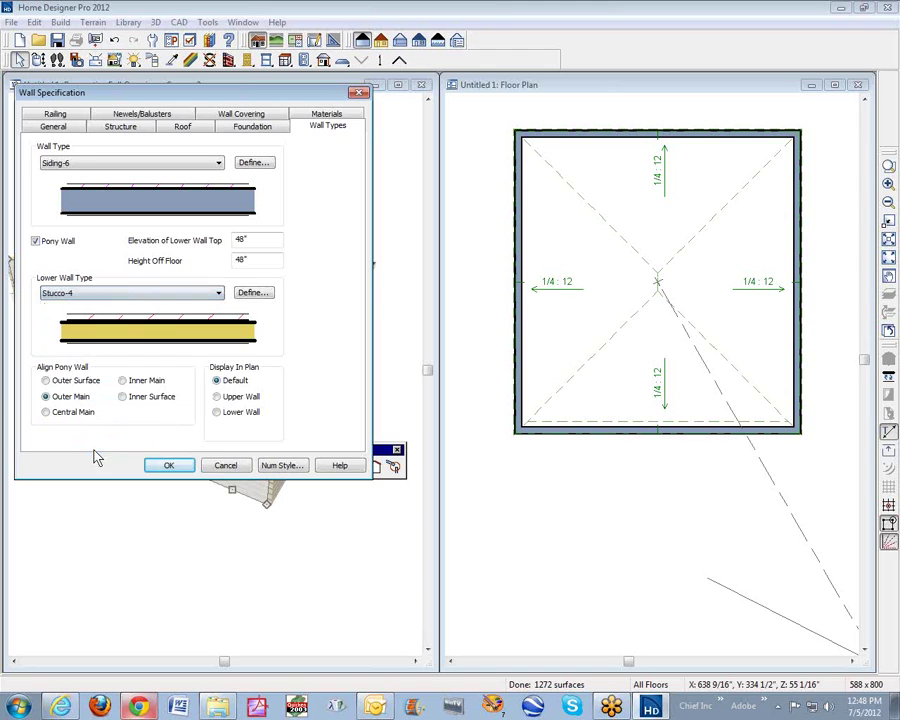
left_click(214, 296)
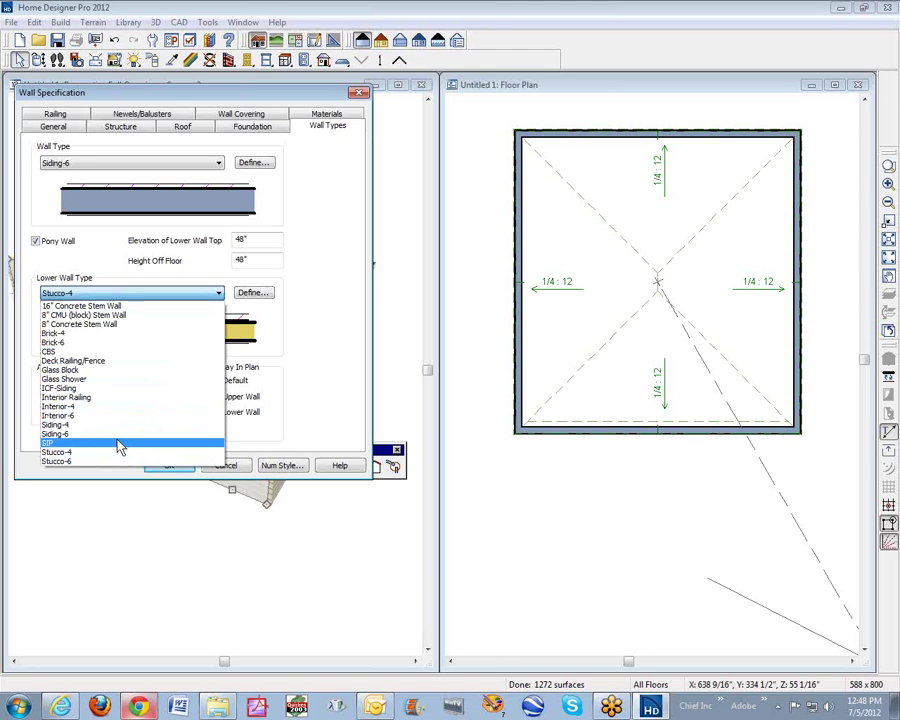
left_click(97, 462)
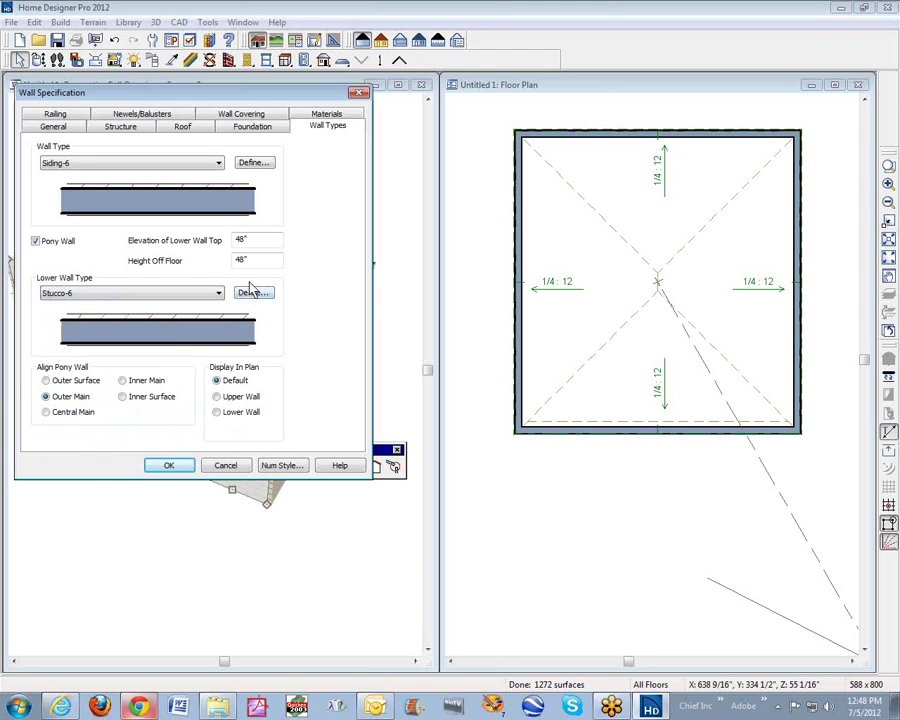
left_click(218, 164)
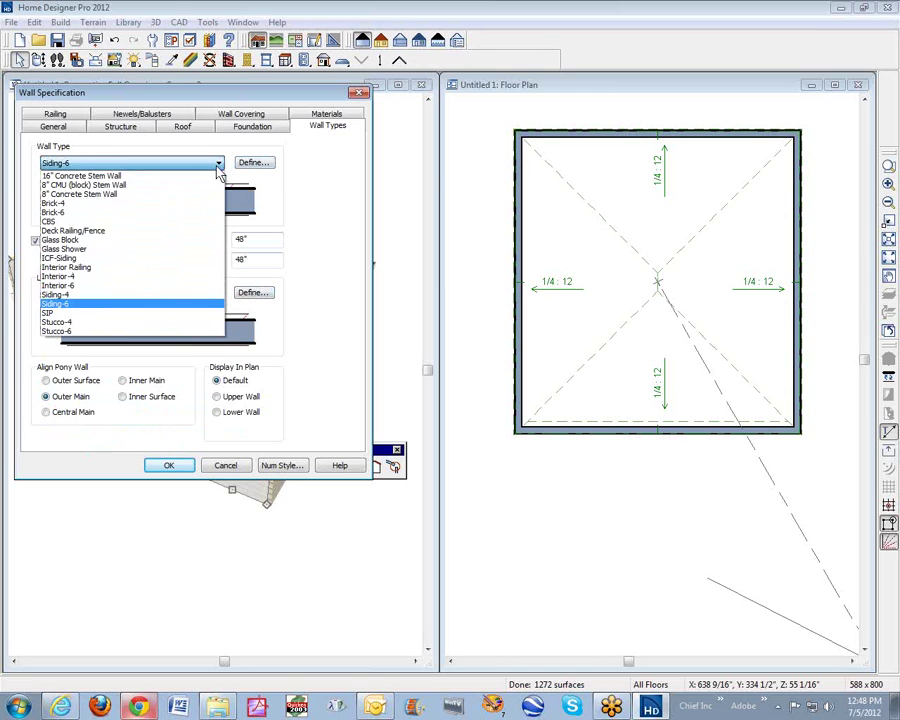
left_click(74, 305)
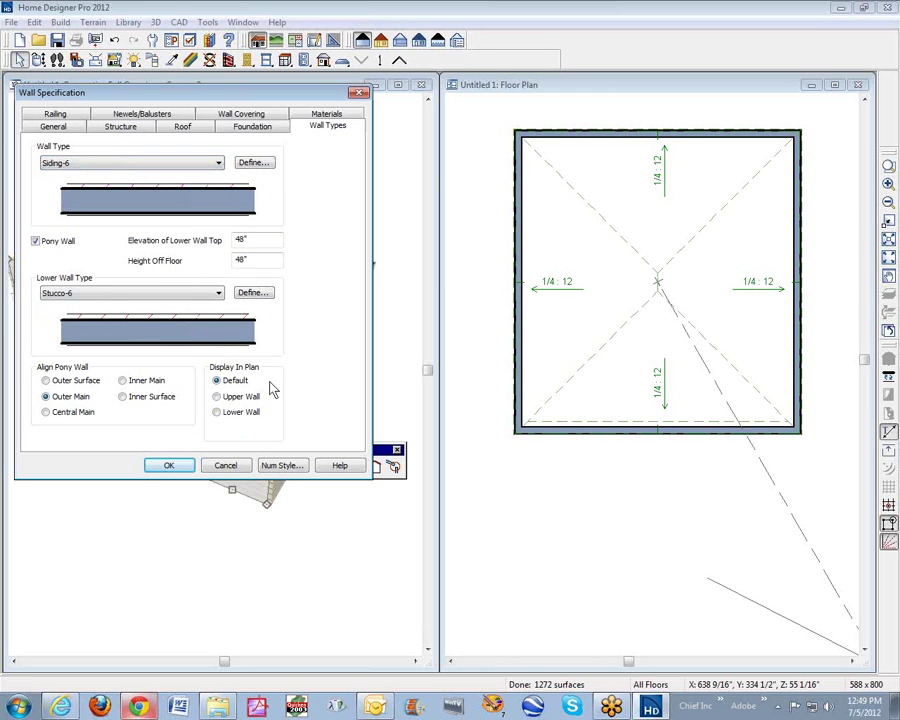
left_click(168, 466)
left_click(168, 472)
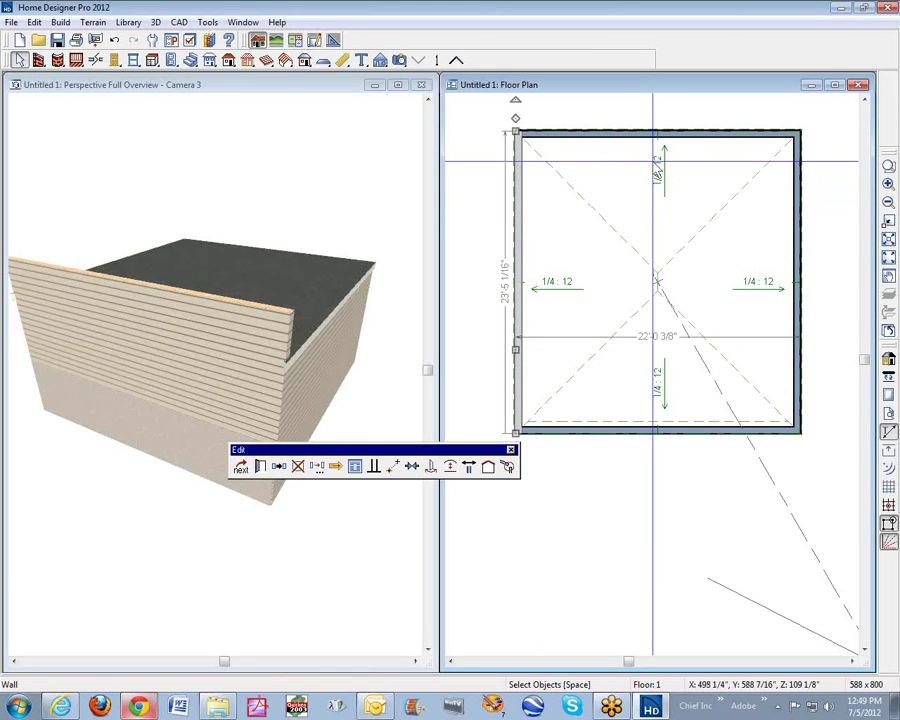
Change the other three walls to Stucco-6, then select the front wall's siding section in 3D.
left_click(690, 140, "shift")
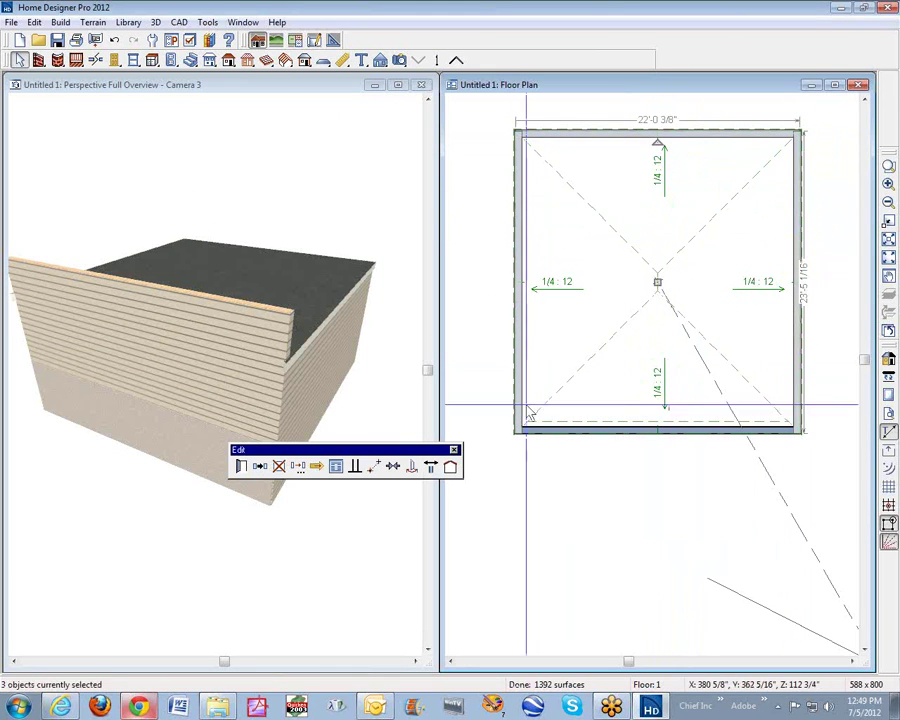
left_click(241, 467)
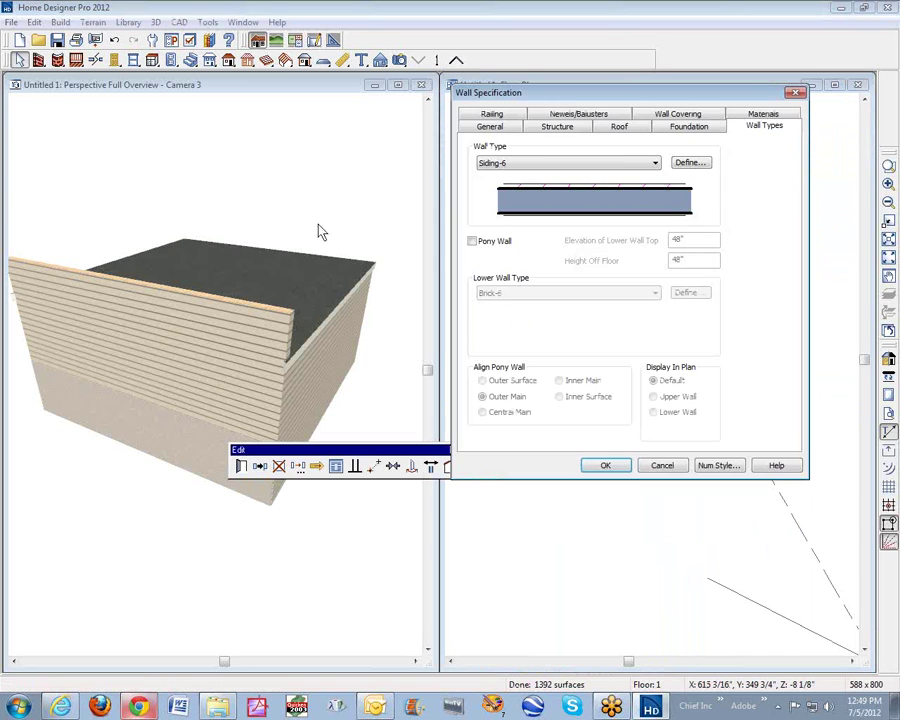
left_click(652, 168)
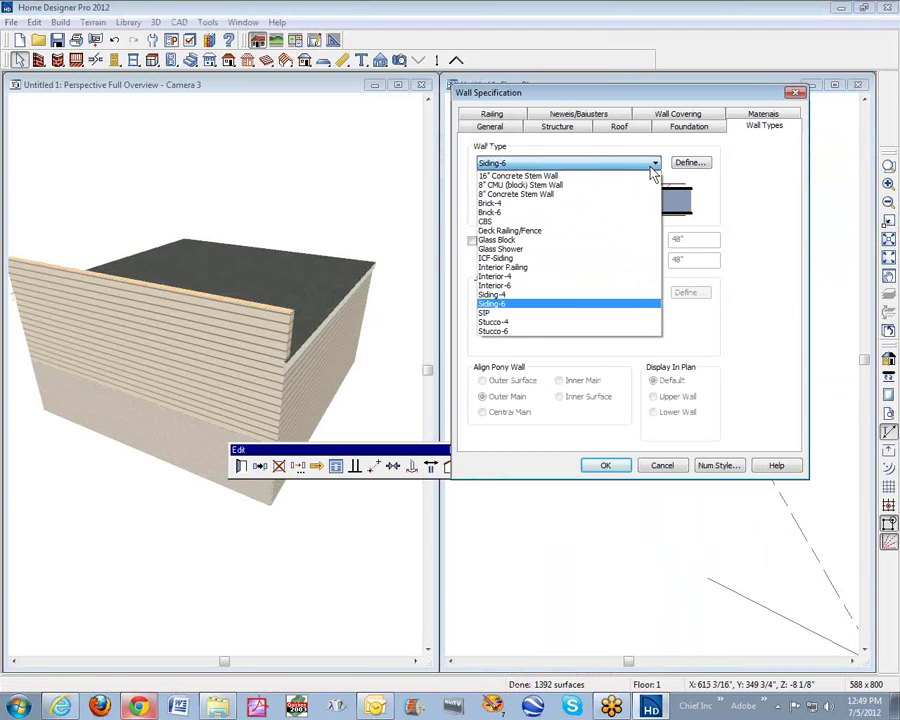
left_click(528, 331)
left_click(605, 465)
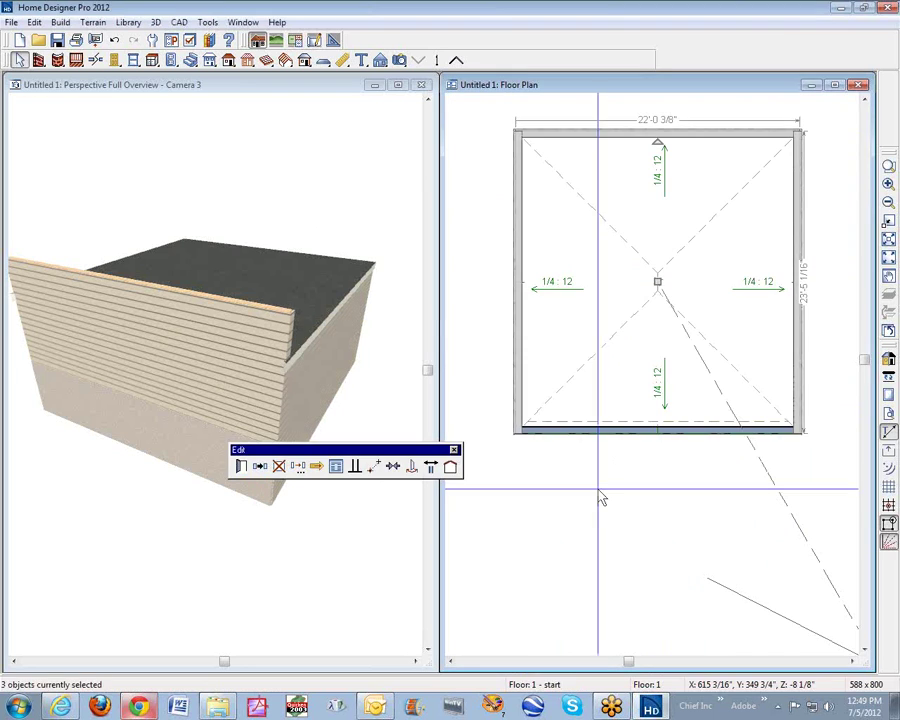
left_click(219, 427)
left_click(219, 427)
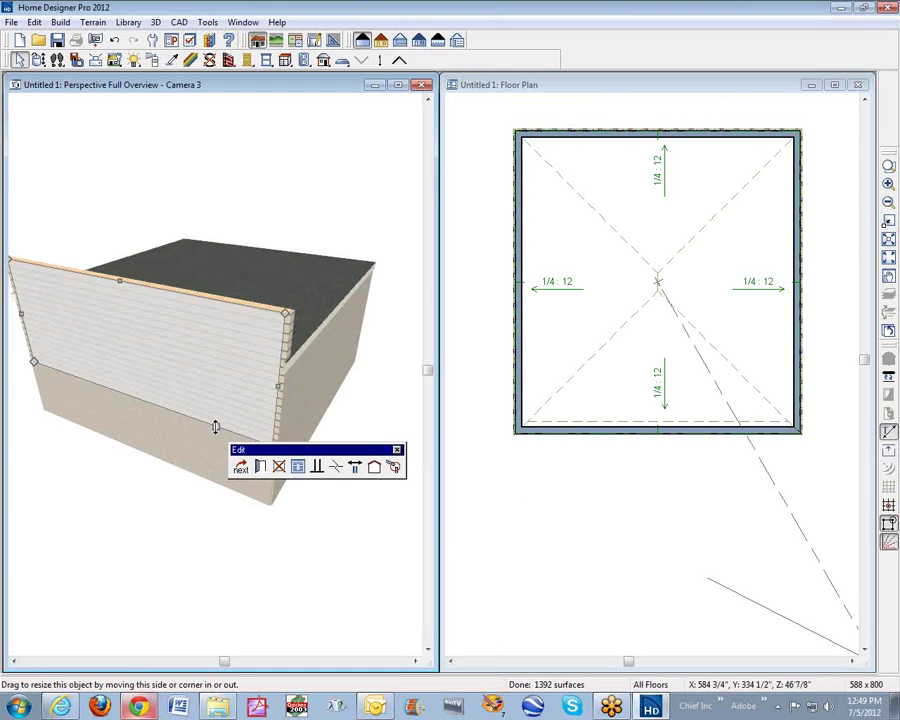
Raise the top of the front wall's Stucco-6 section, leaving only a narrow Siding-6 band.
left_click(161, 446)
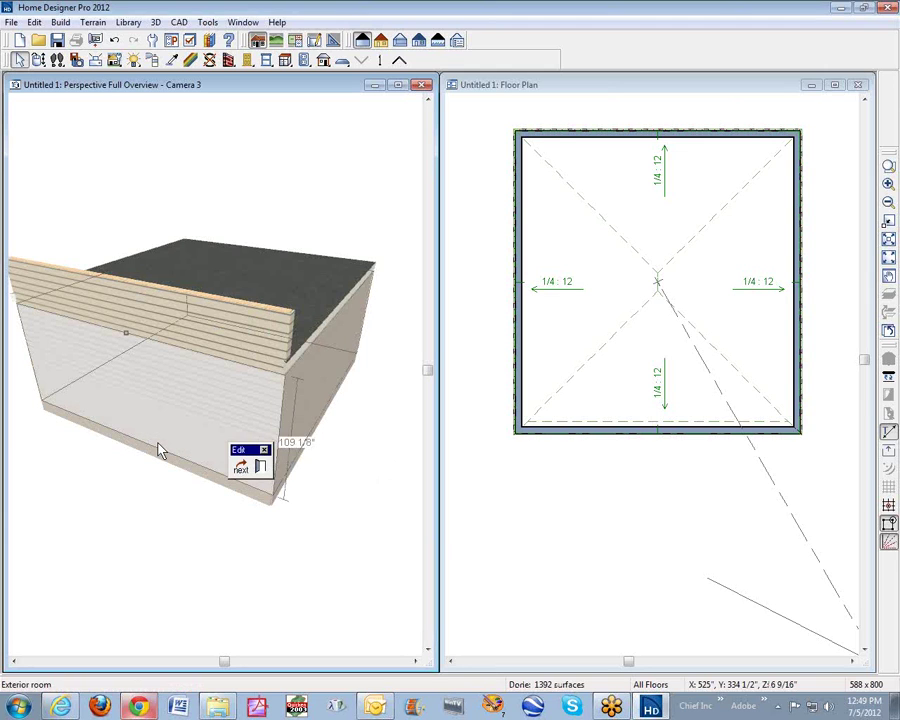
left_click(158, 450)
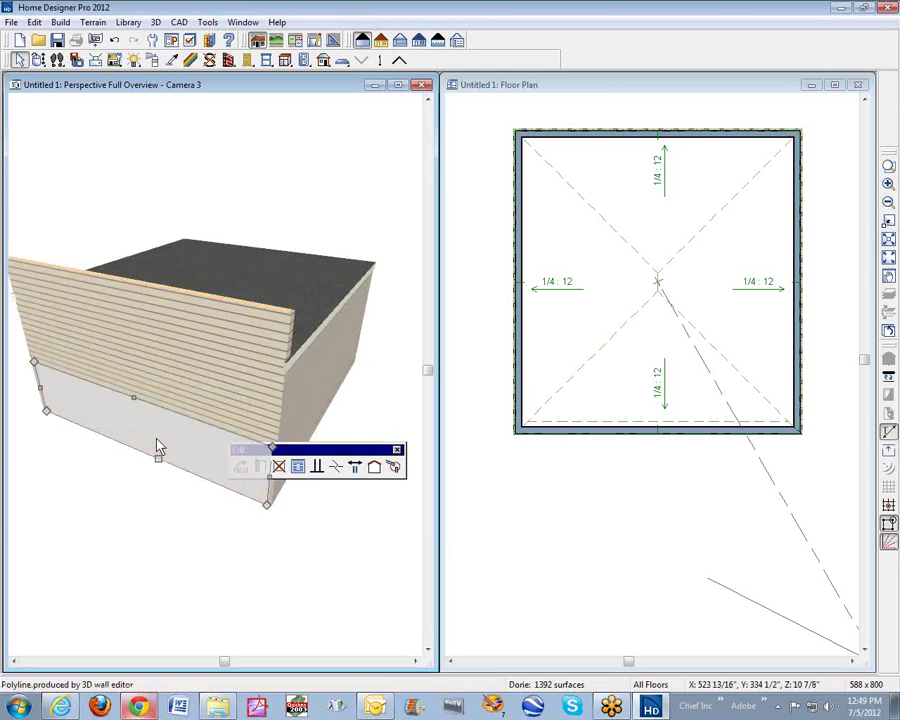
left_click(213, 398)
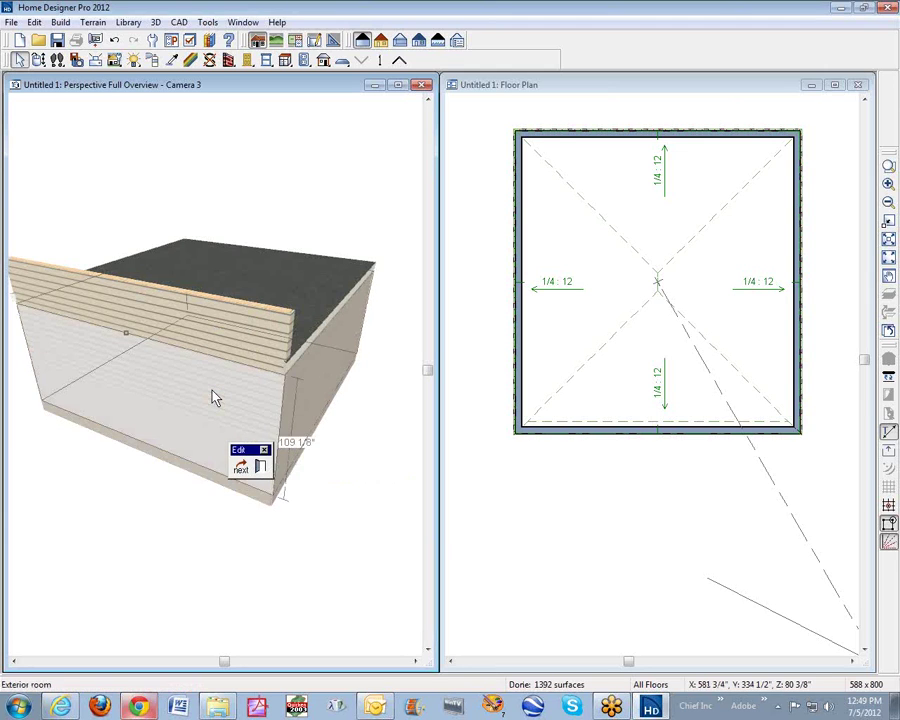
left_click(214, 397)
left_click(167, 443)
left_click(160, 441)
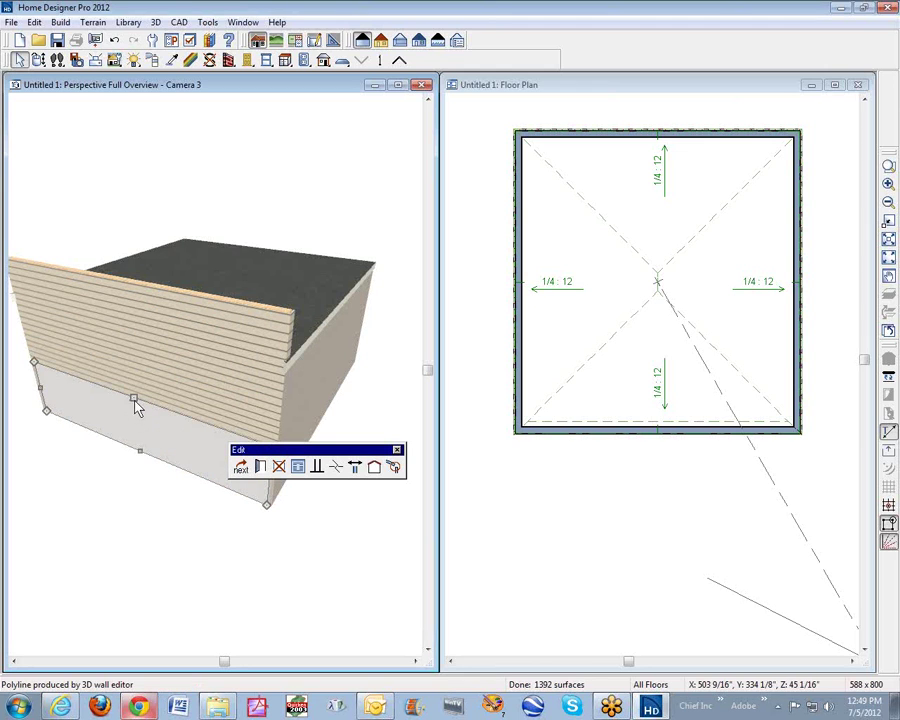
left_click_drag(135, 399, 283, 372)
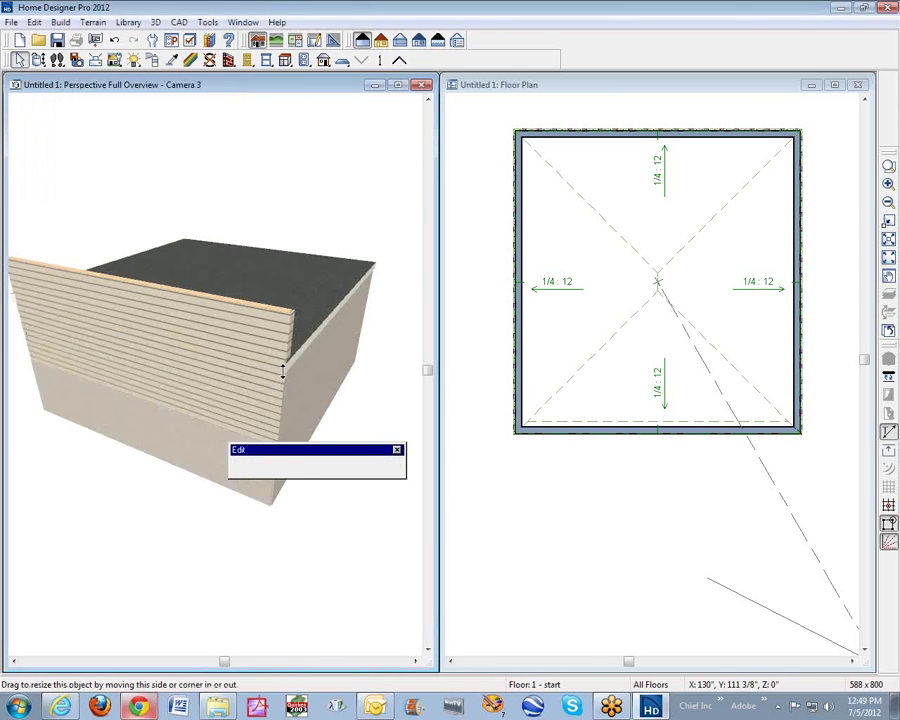
left_click(372, 384)
middle_click_drag(336, 366, 304, 358)
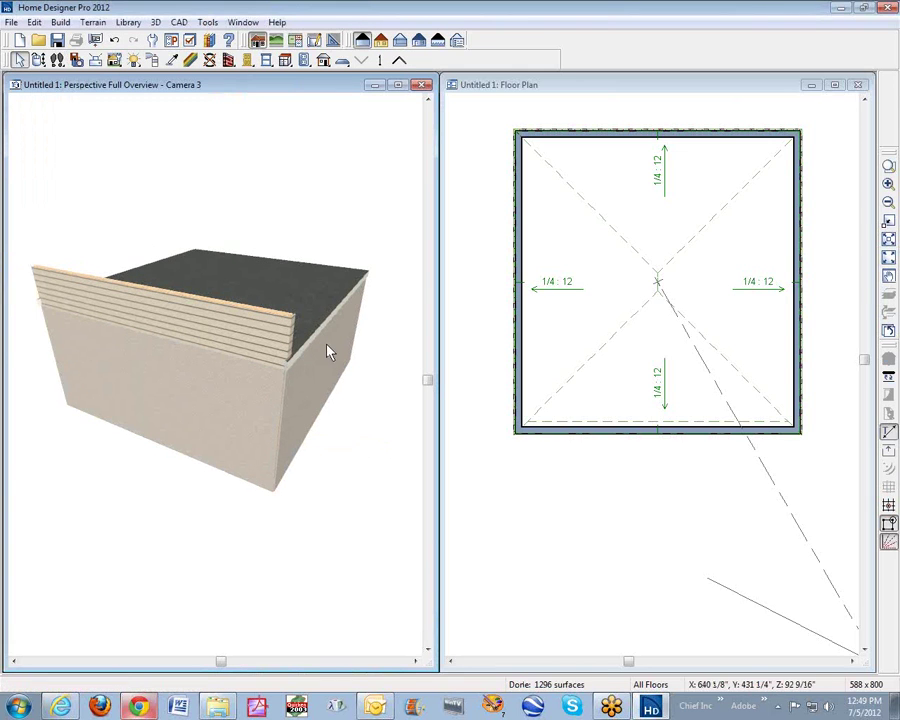
left_click(38, 60)
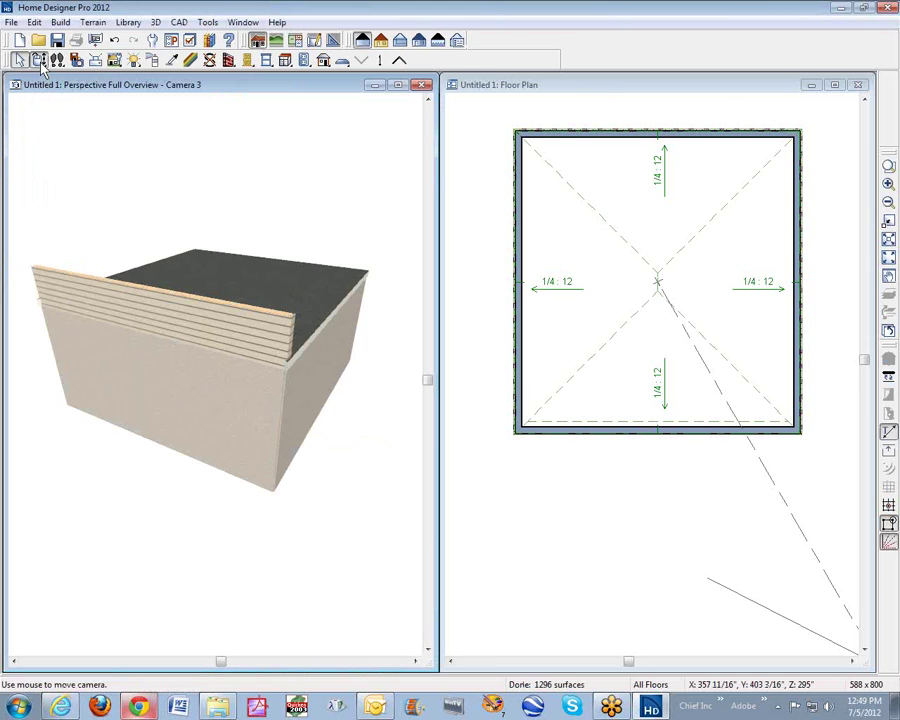
Break the front Siding-6 wall's top edge at its midpoint and raise that point into a gable peak.
left_click_drag(141, 187, 231, 211)
key("space")
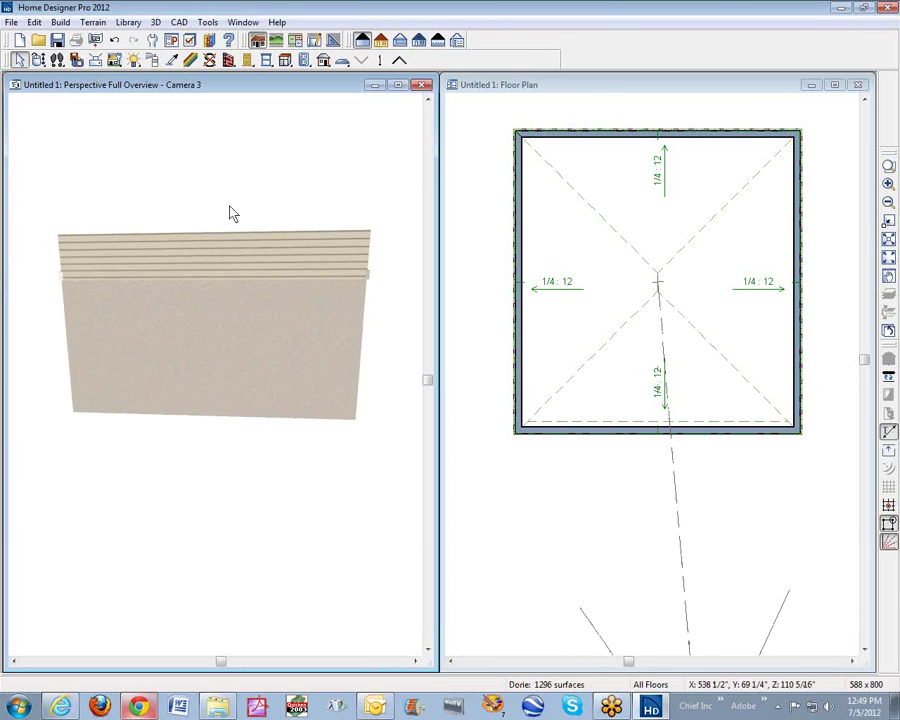
left_click(303, 250)
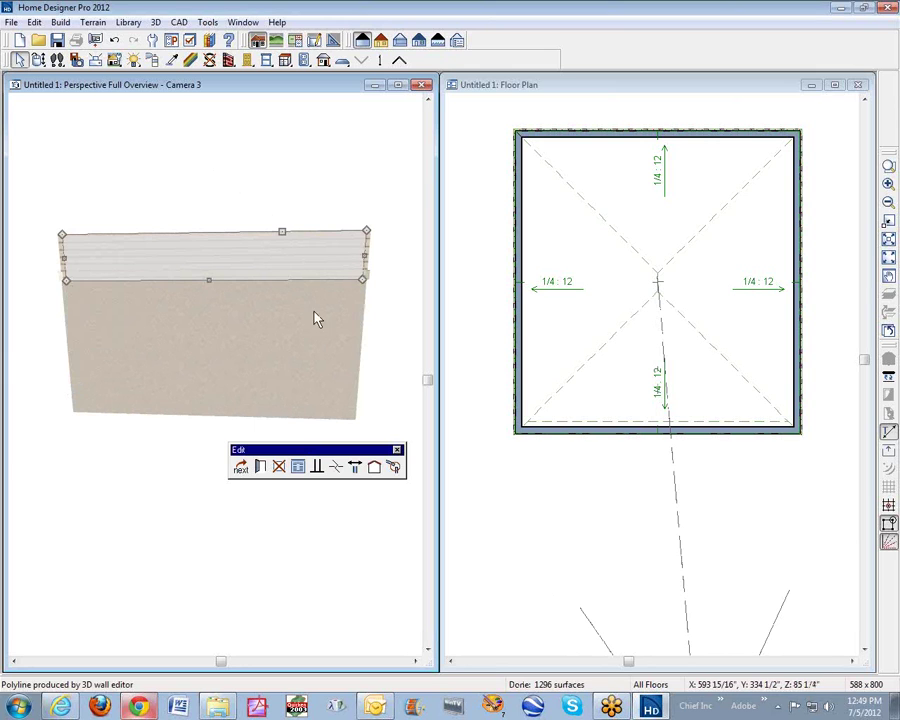
left_click(337, 468)
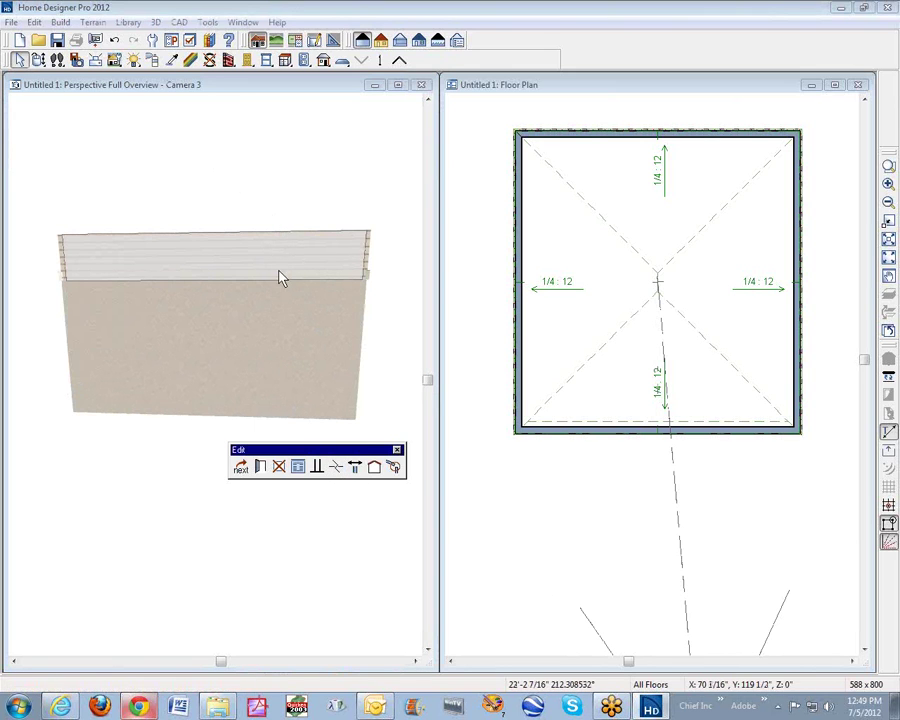
left_click(215, 241)
left_click(212, 241)
left_click_drag(211, 231, 215, 185)
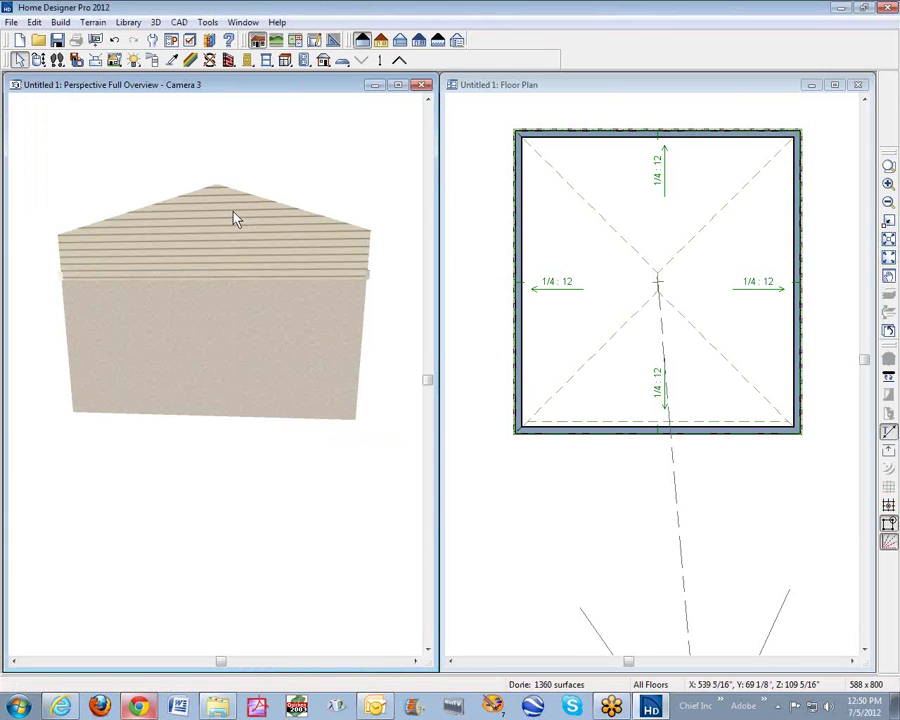
left_click(234, 220)
left_click(232, 218)
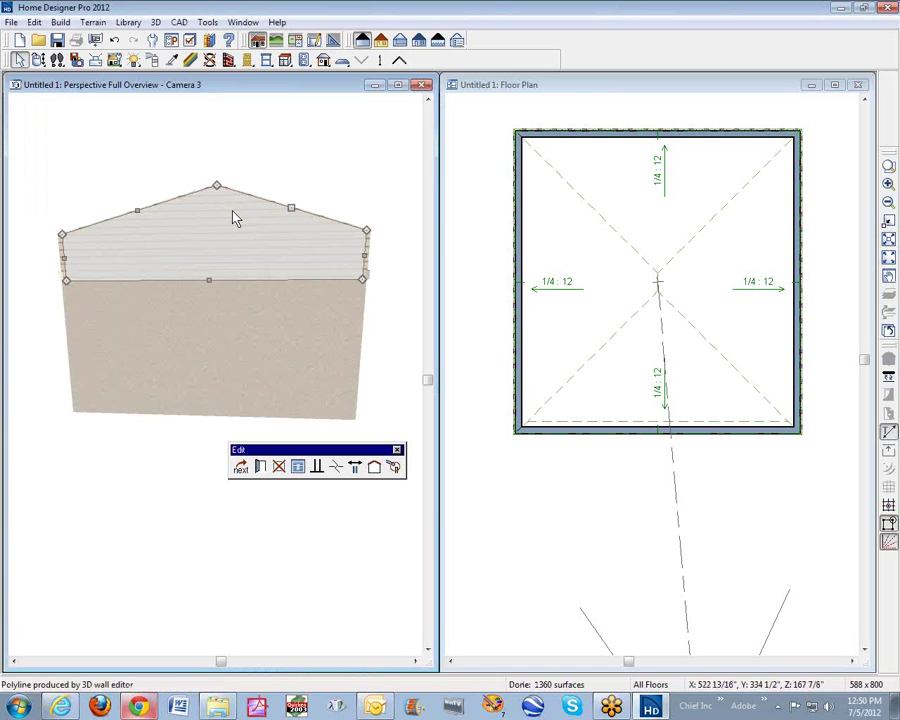
left_click(260, 468)
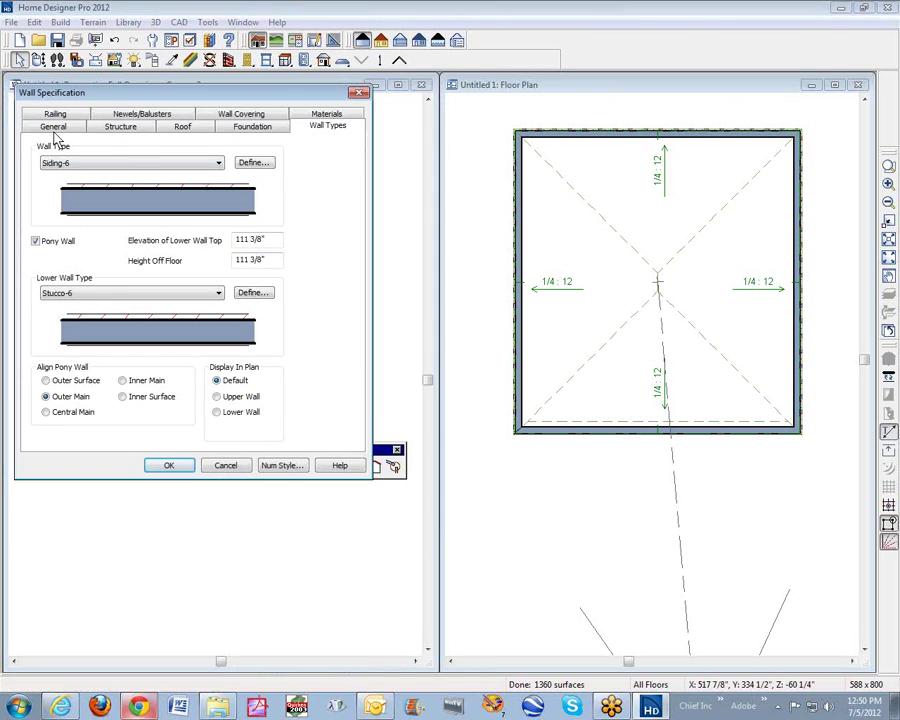
left_click(121, 127)
left_click(51, 163)
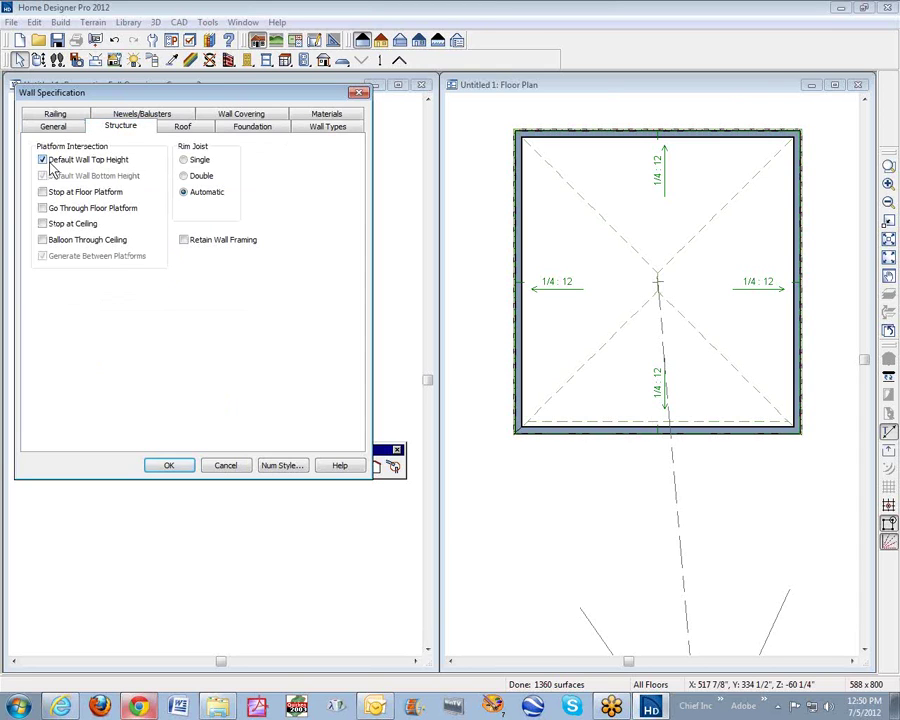
left_click(171, 466)
left_click(177, 469)
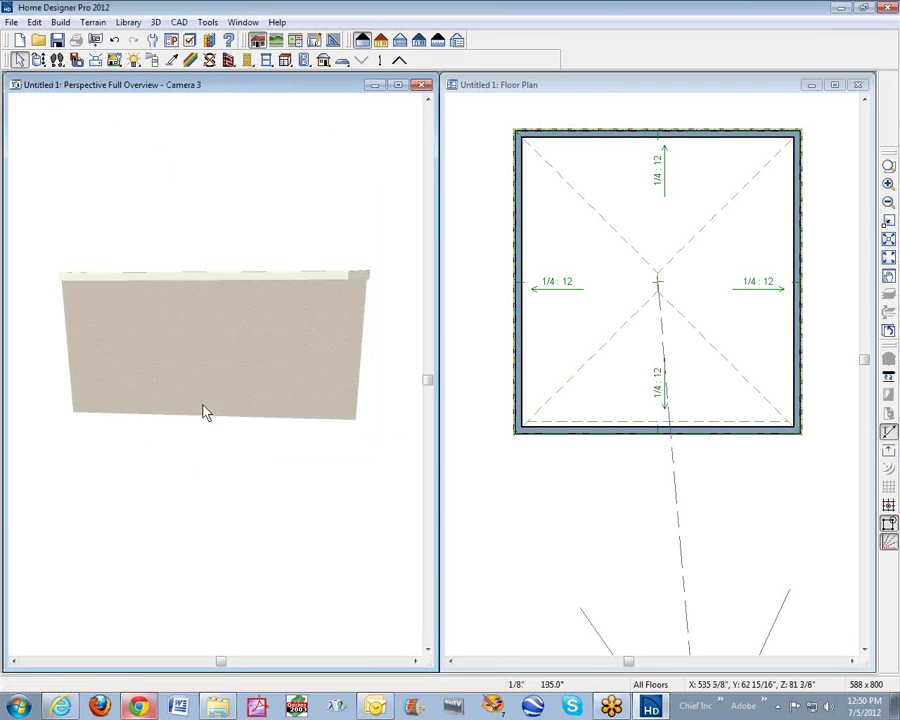
left_click(215, 310)
left_click(215, 310)
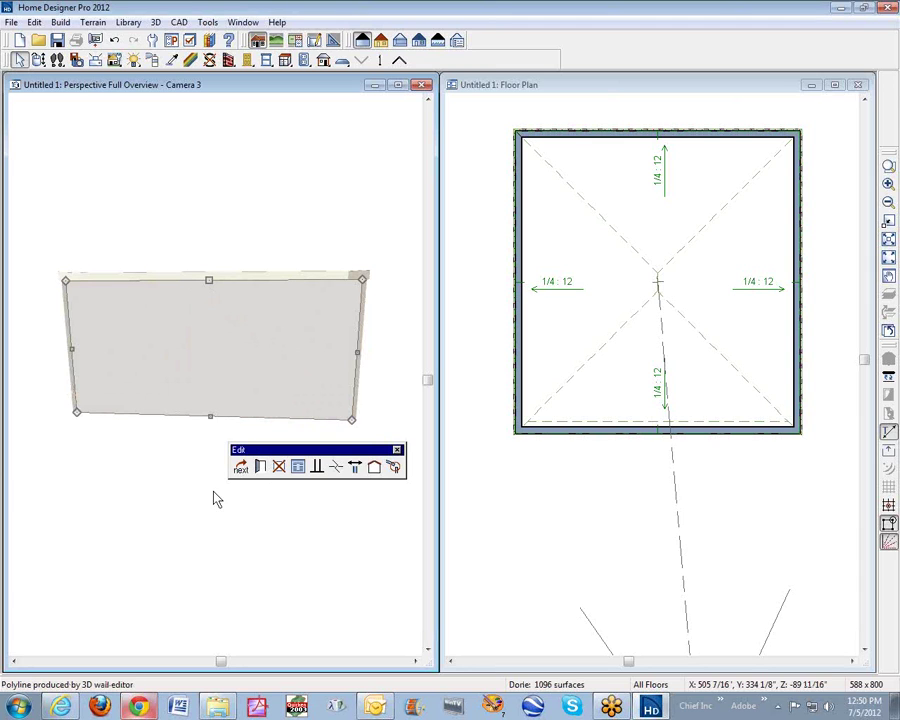
left_click(261, 467)
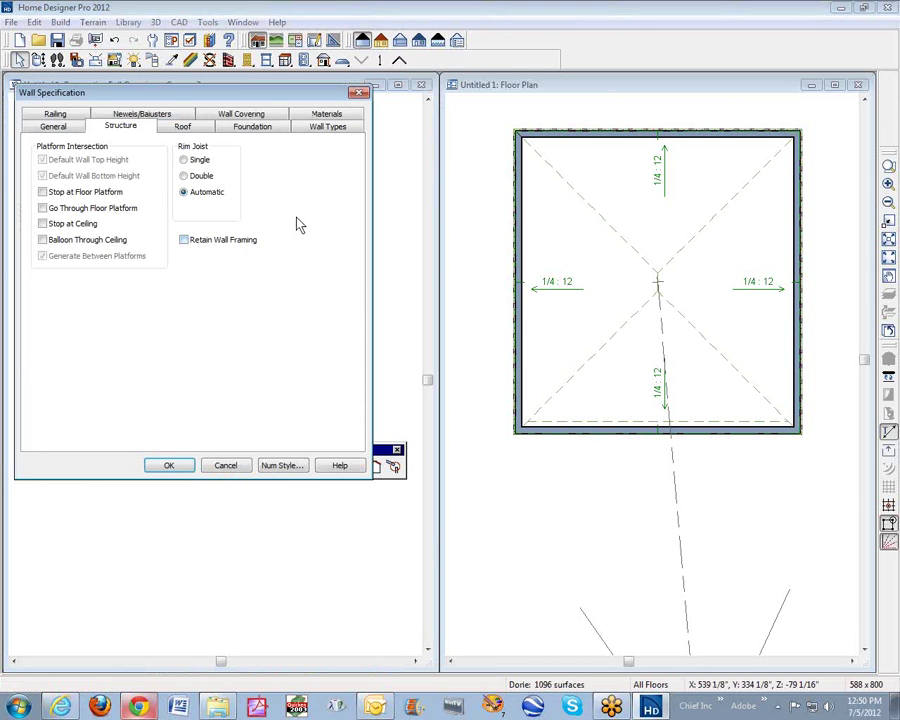
left_click(325, 129)
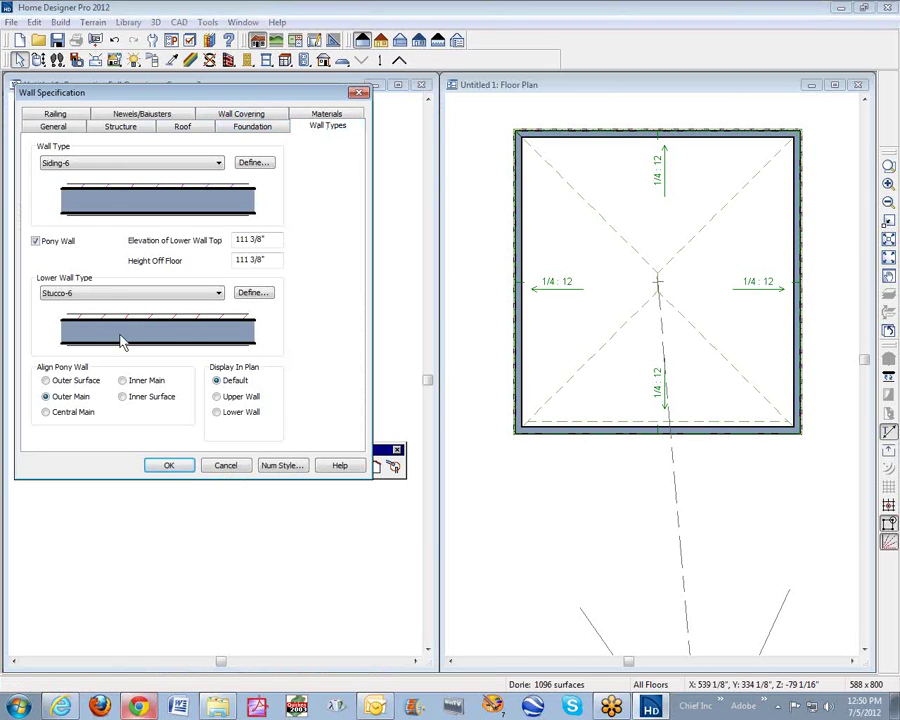
left_click(222, 466)
left_click(120, 498)
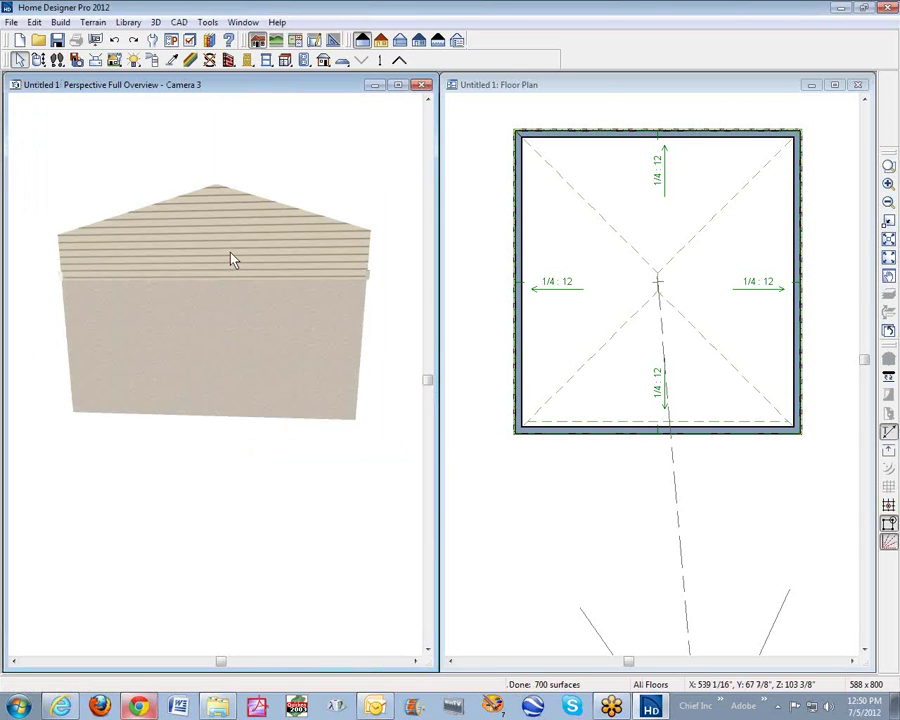
left_click(217, 195)
key("Escape")
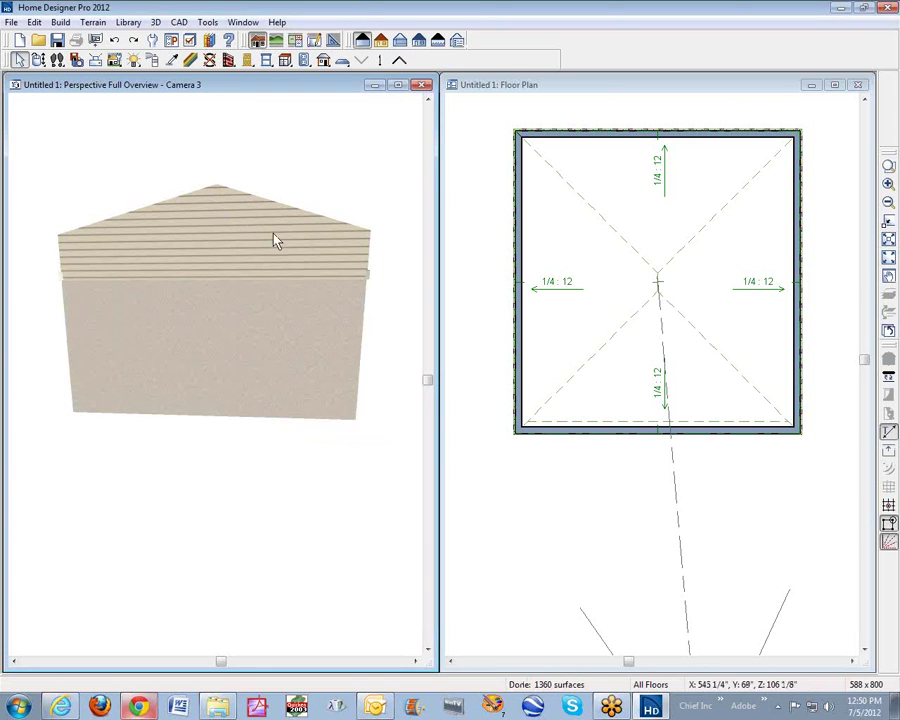
Orbit the camera partway around the Stucco-6 building.
key("alt+o")
left_click_drag(209, 161, 82, 193)
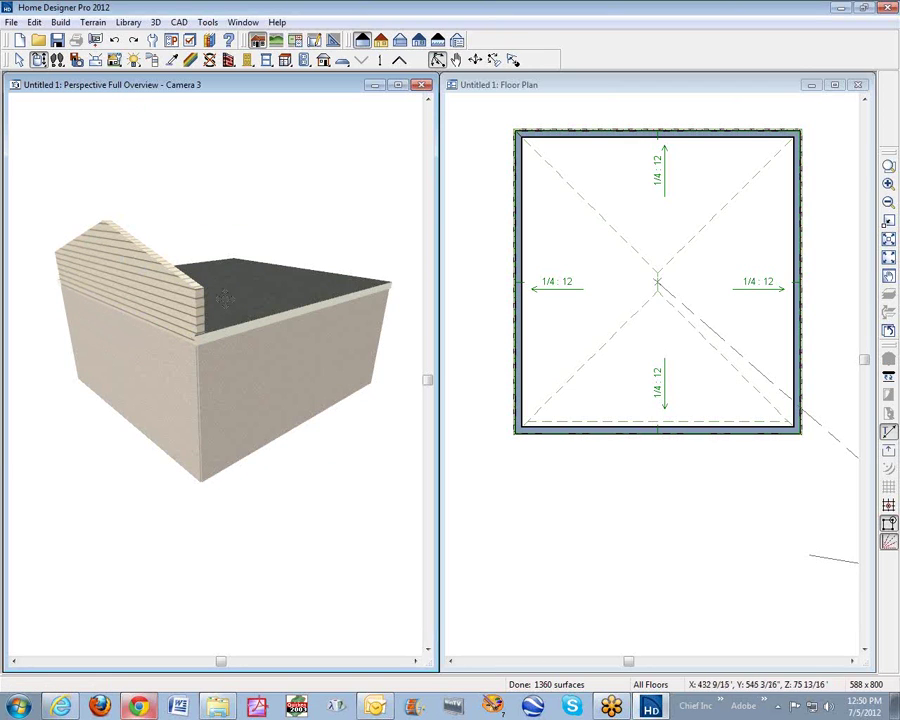
key("space")
left_click(157, 337)
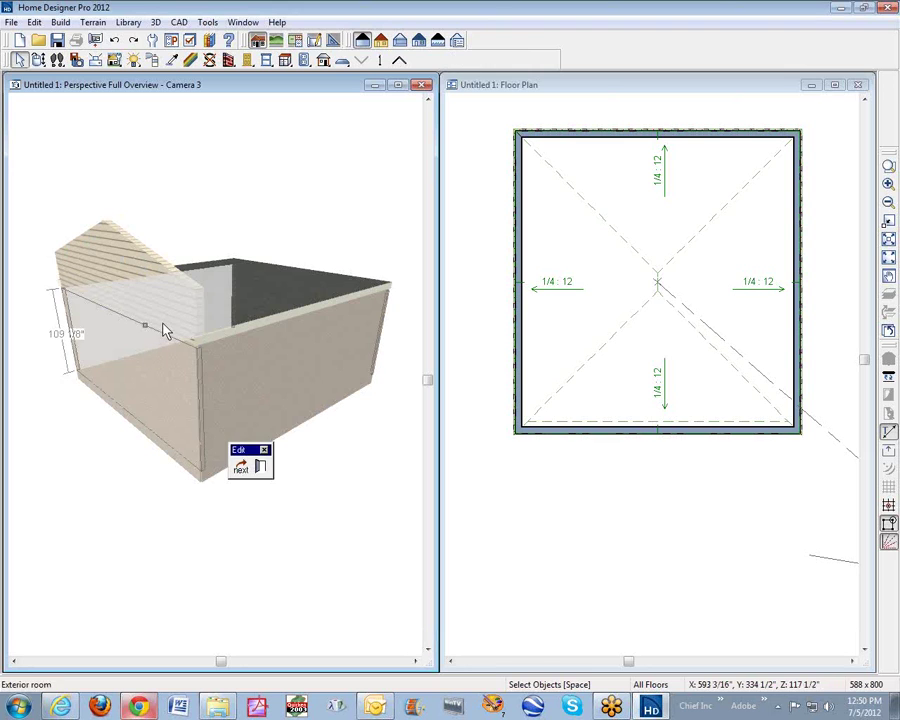
key("Escape")
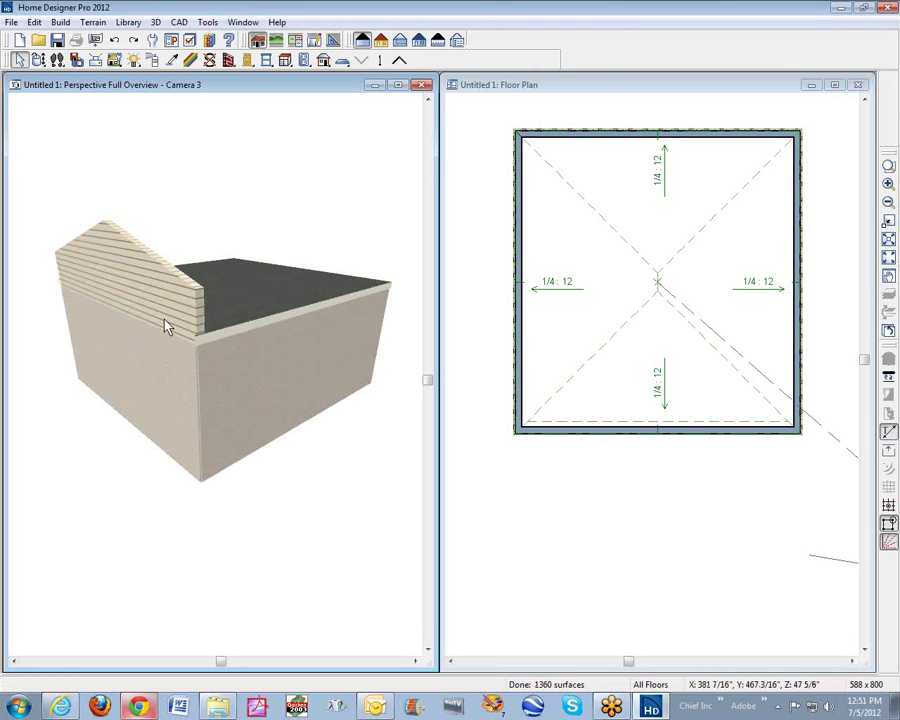
Orbit behind the building to view the Siding-6 gable parapet from the rear.
left_click(38, 60)
left_click_drag(139, 216, 411, 227)
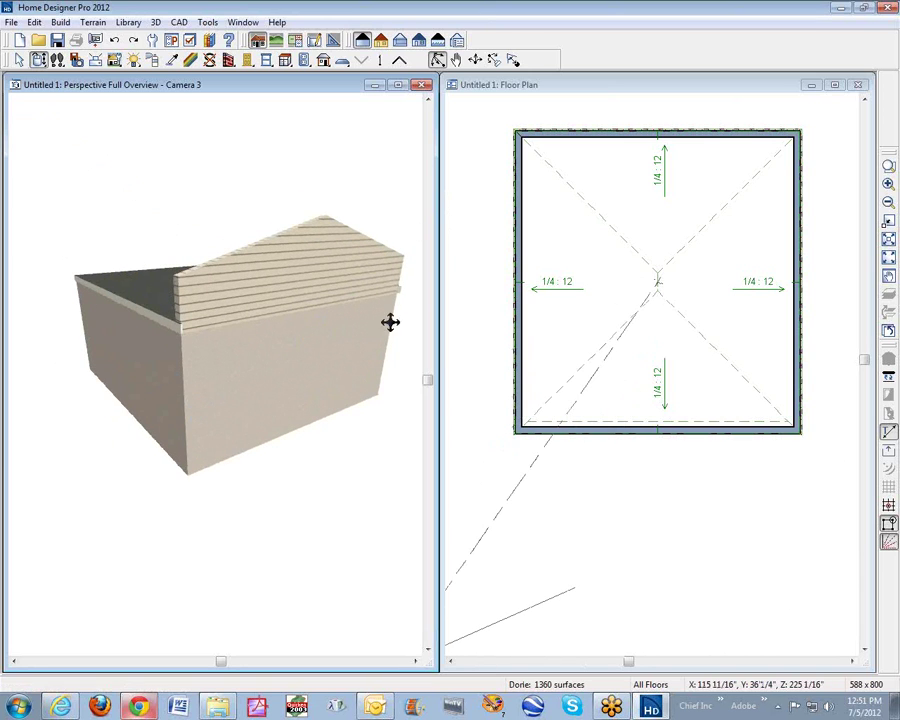
left_click_drag(655, 418, 620, 428)
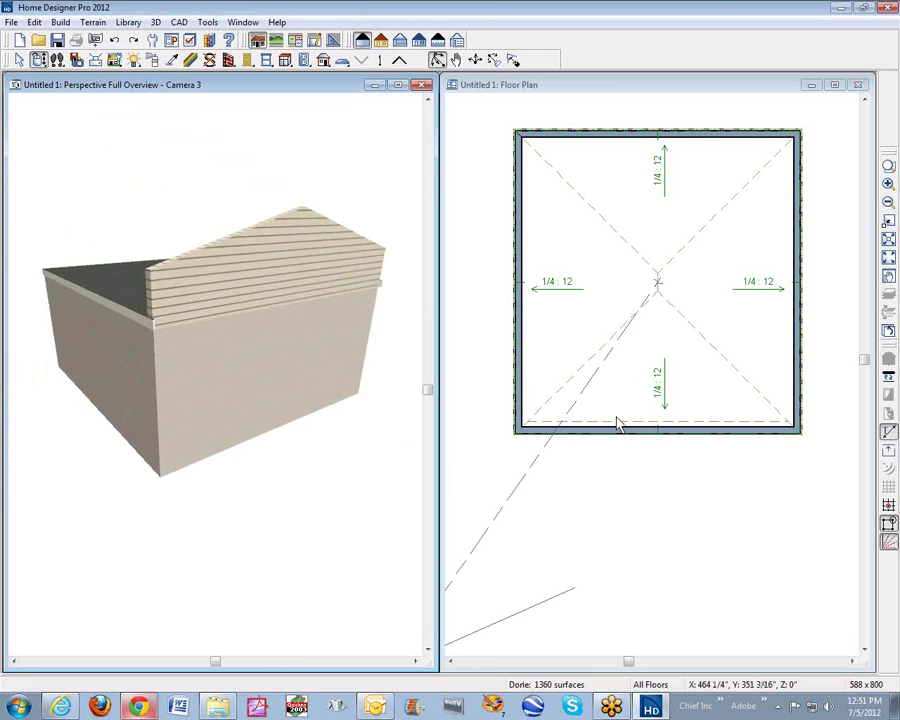